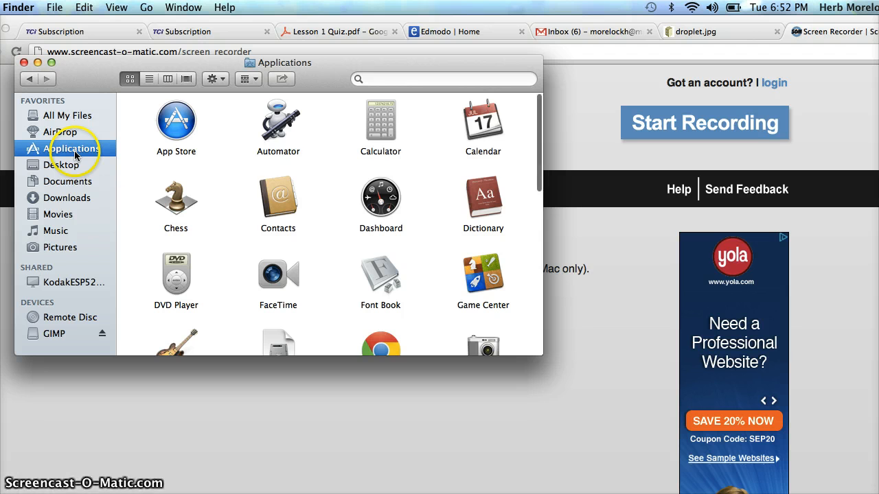
# Step: Launch GIMP from the mounted GIMP disk image, confirming the opening prompt, and close the disk image window
pyautogui.scroll(-3, 239, 213)
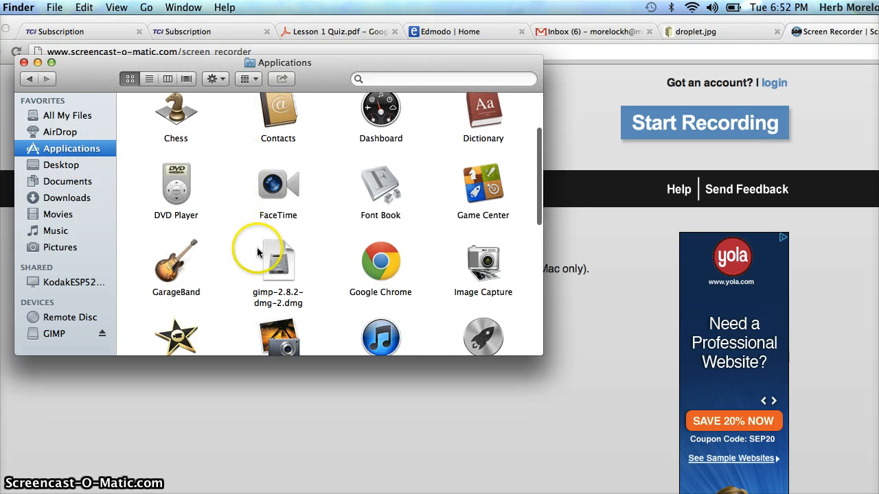
pyautogui.click(280, 260)
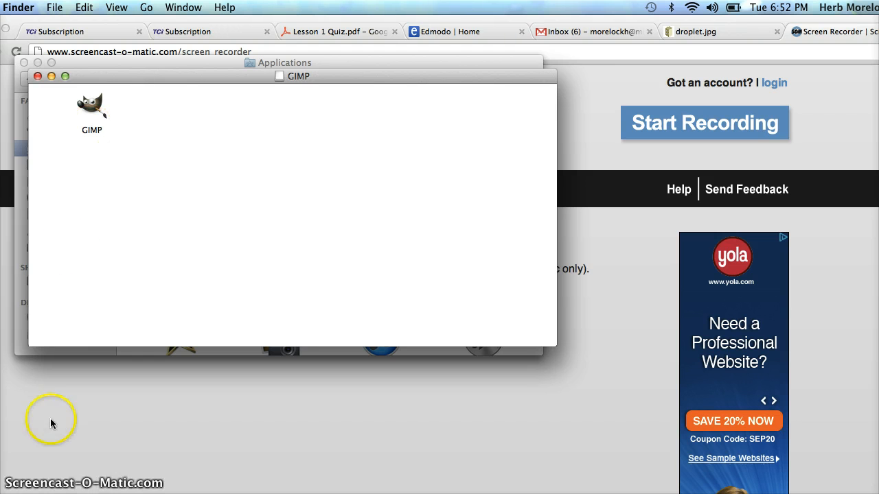
pyautogui.doubleClick(94, 112)
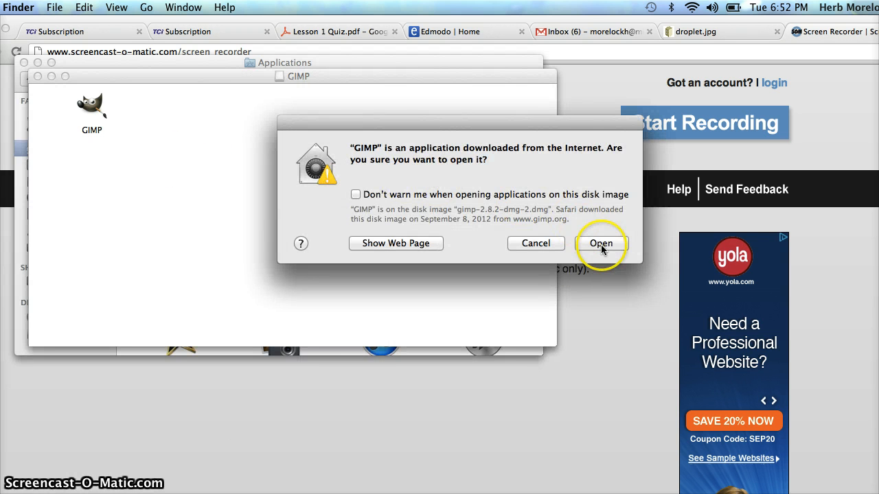
pyautogui.click(601, 245)
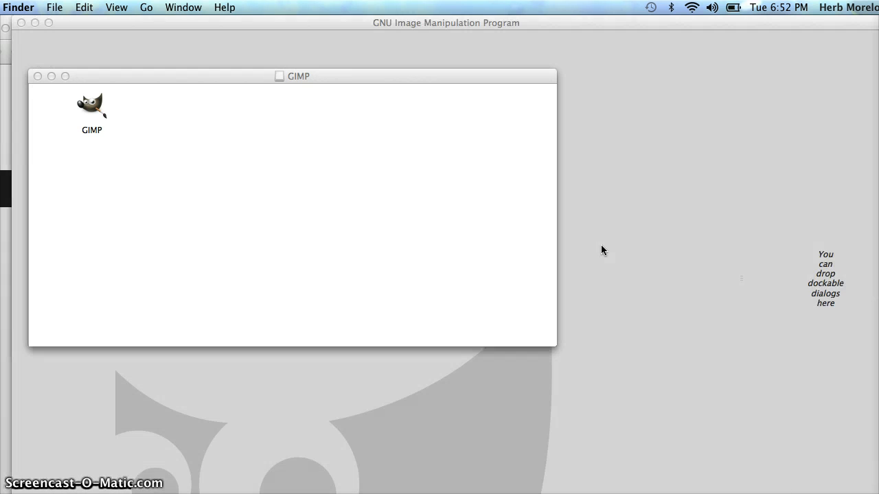
pyautogui.click(37, 76)
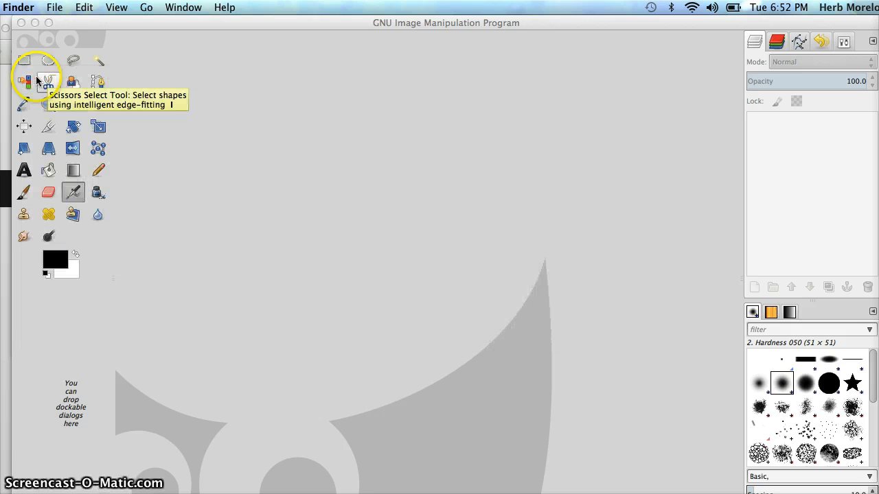
# Step: Browse the tools in the toolbox and the menu bar
pyautogui.click(238, 96)
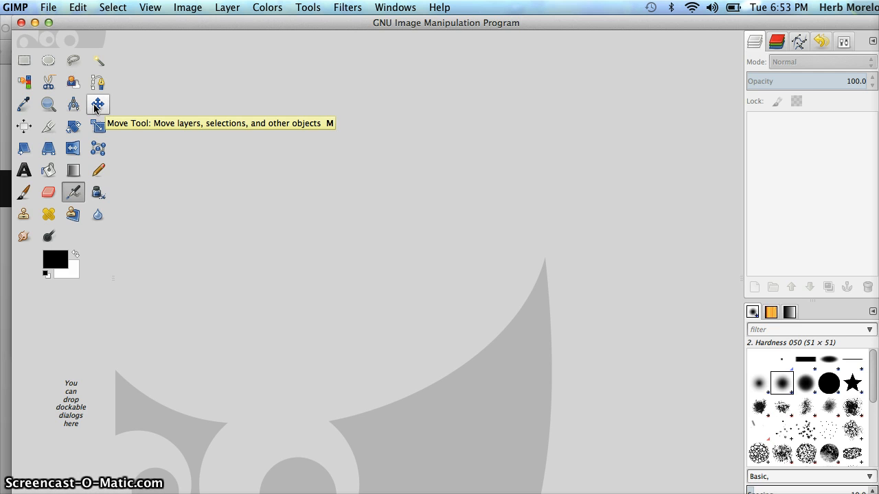
pyautogui.click(49, 158)
pyautogui.click(24, 171)
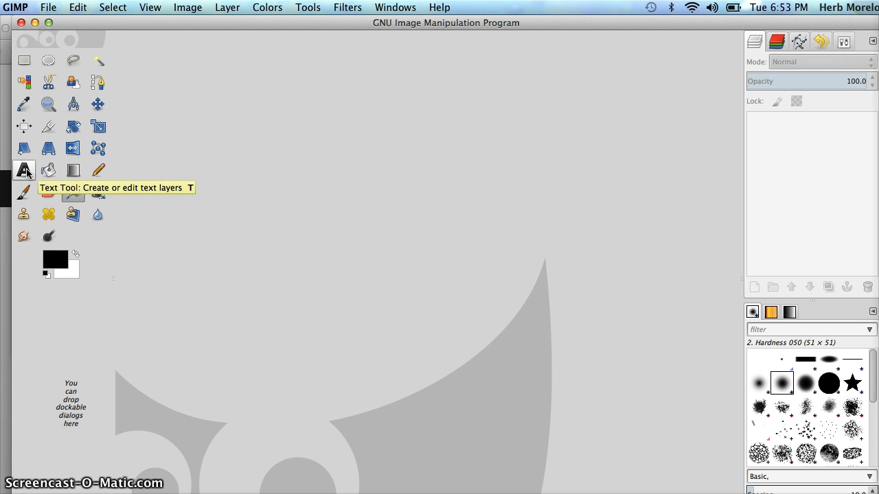
pyautogui.click(25, 194)
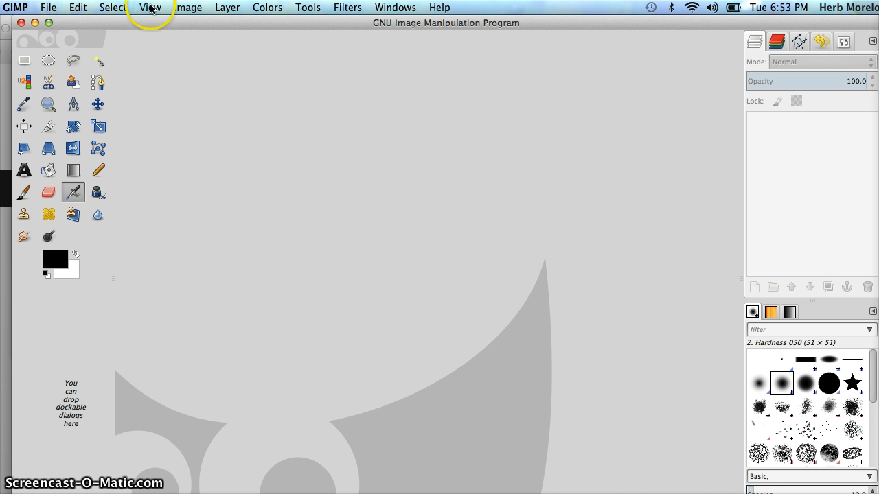
pyautogui.click(349, 8)
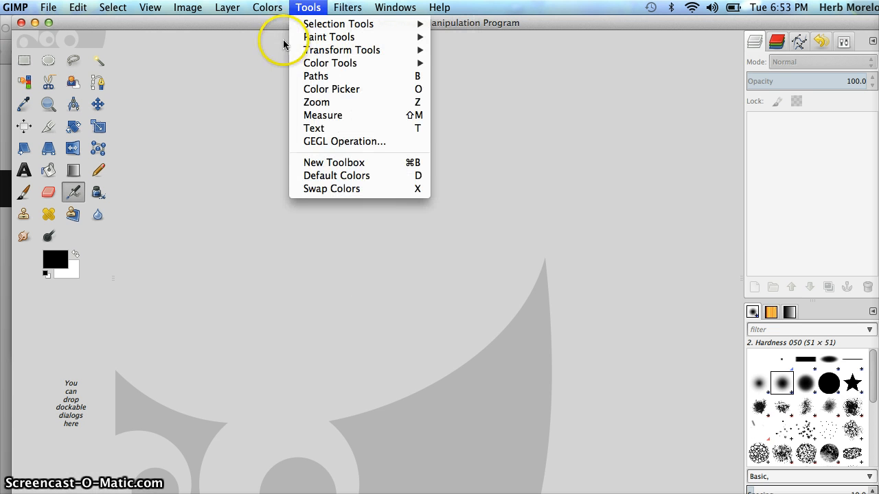
pyautogui.click(201, 24)
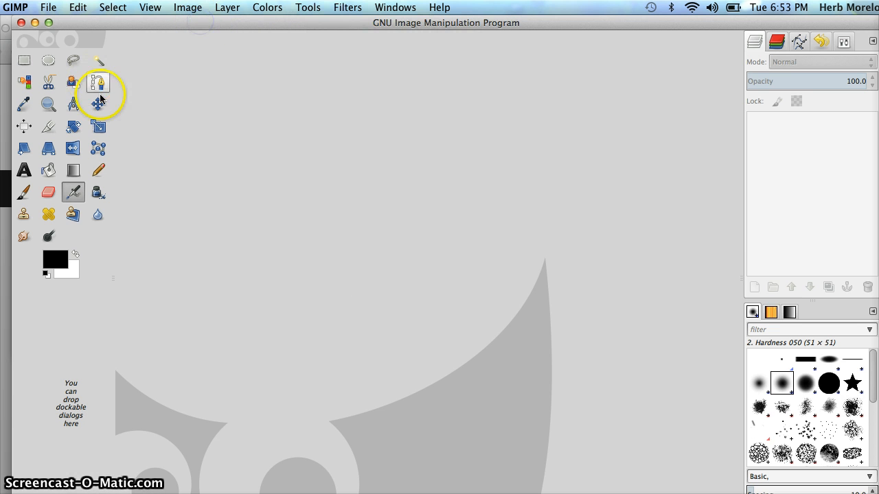
# Step: Select the Move tool and set its tool toggle to Move the active layer
pyautogui.click(24, 171)
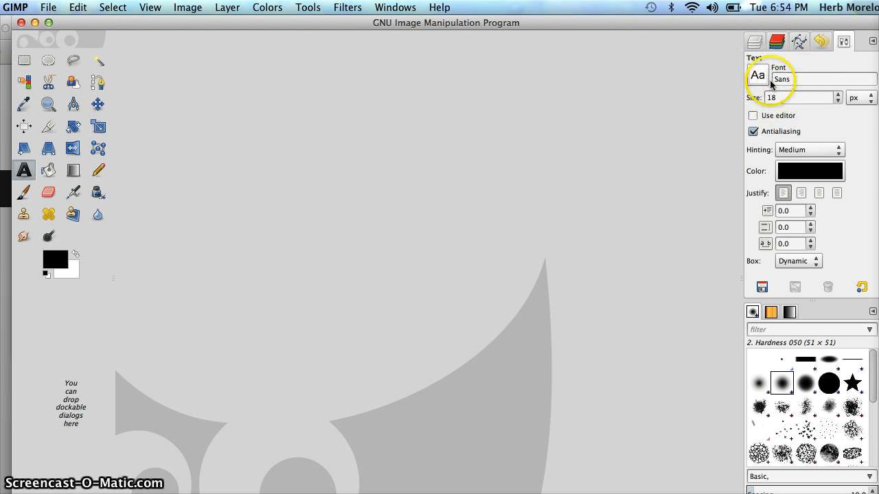
pyautogui.click(97, 106)
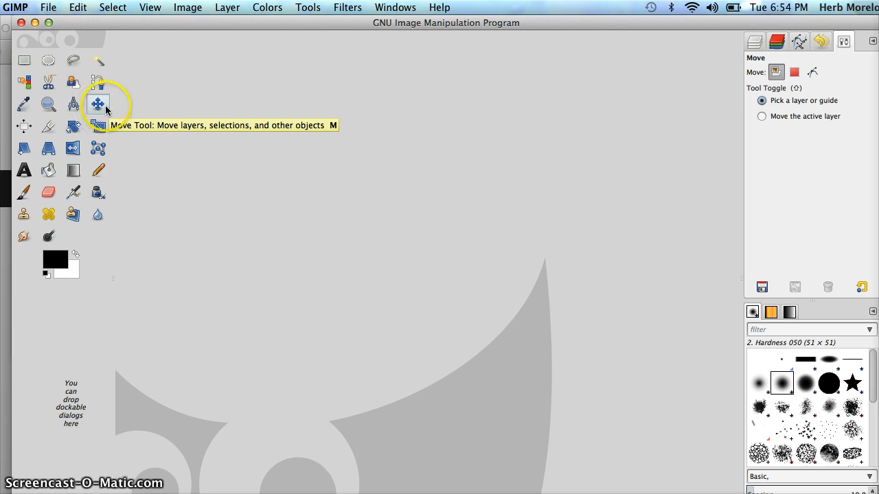
pyautogui.click(763, 117)
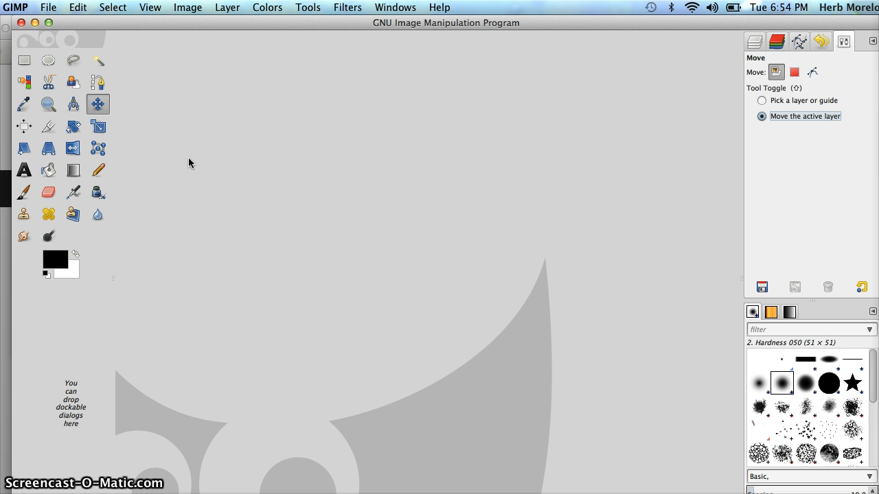
# Step: Create a new image 8.5 inches wide and 11 inches high
pyautogui.click(51, 10)
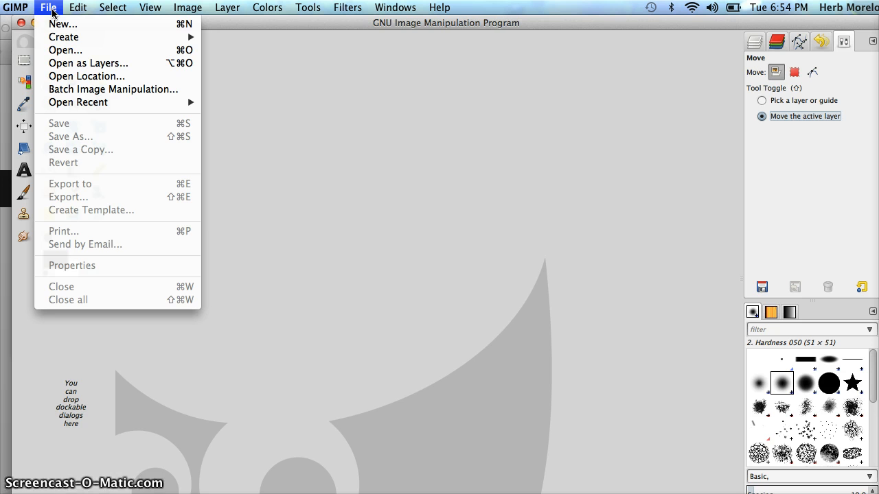
pyautogui.click(60, 26)
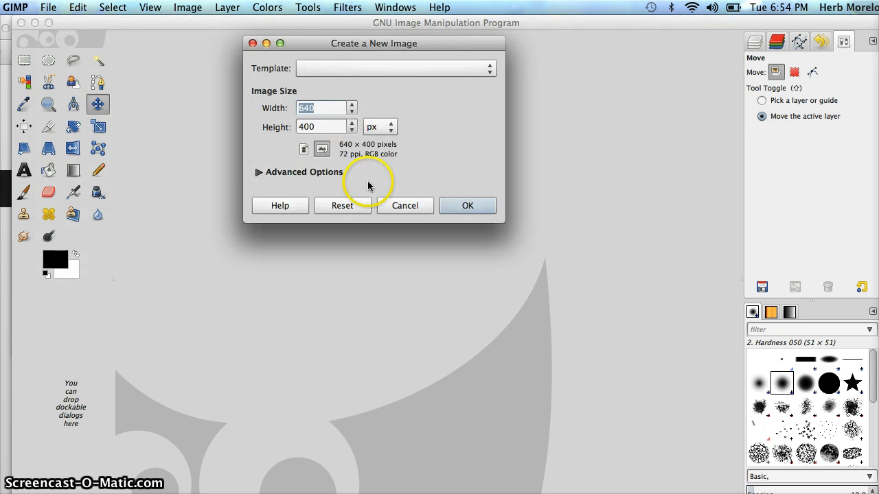
pyautogui.click(393, 132)
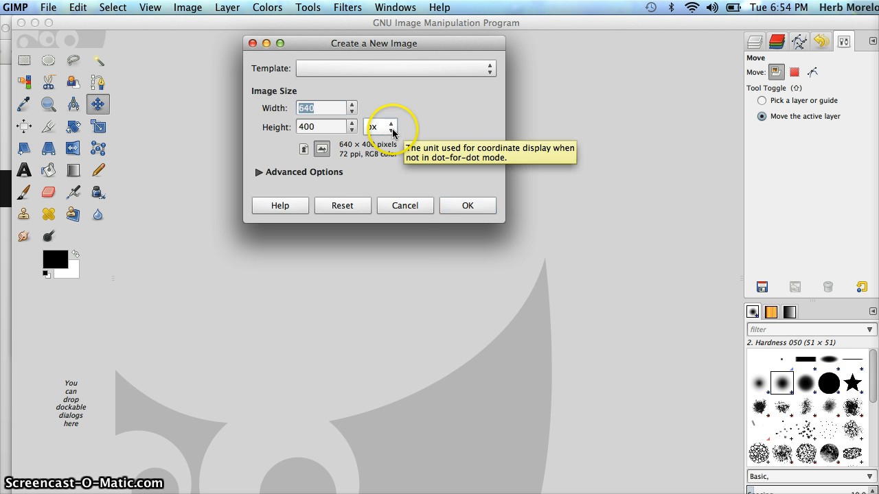
pyautogui.click(393, 130)
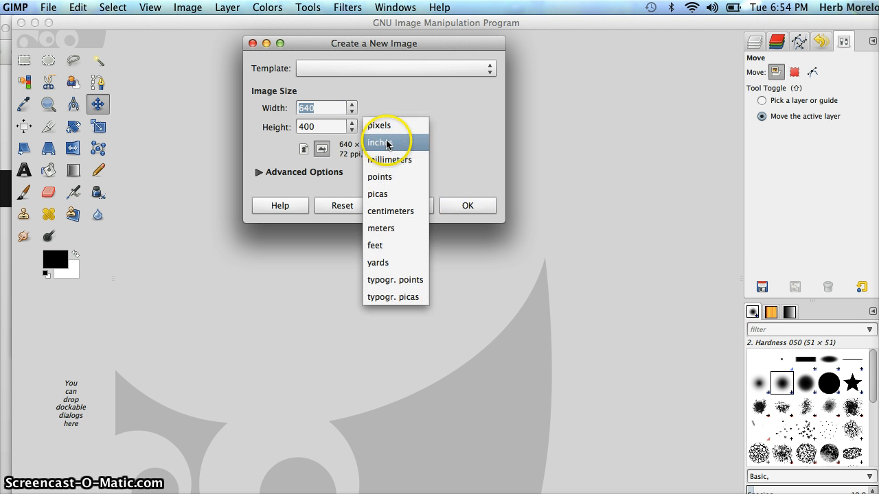
pyautogui.click(388, 143)
pyautogui.click(334, 108)
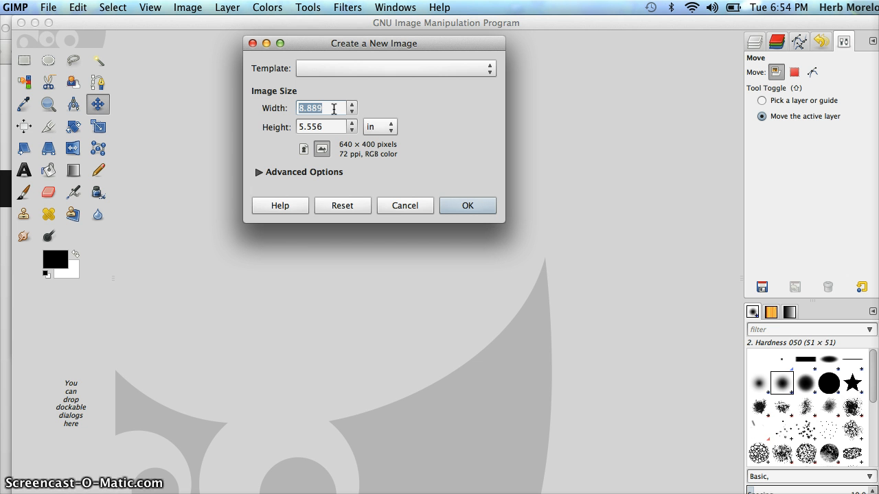
pyautogui.write('8')
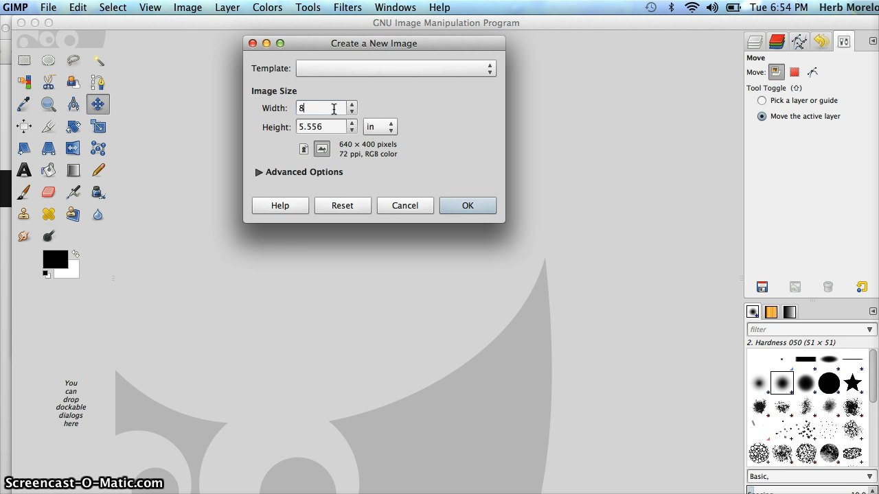
pyautogui.write('.5')
pyautogui.click(336, 127)
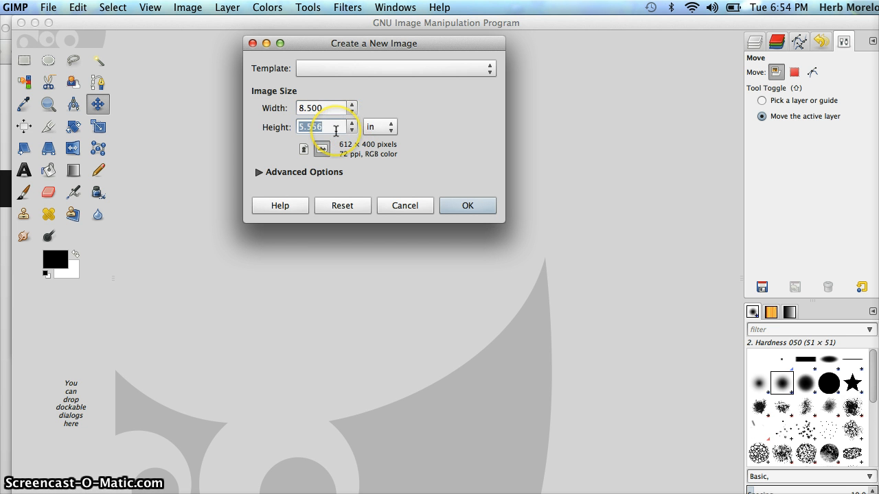
pyautogui.write('11')
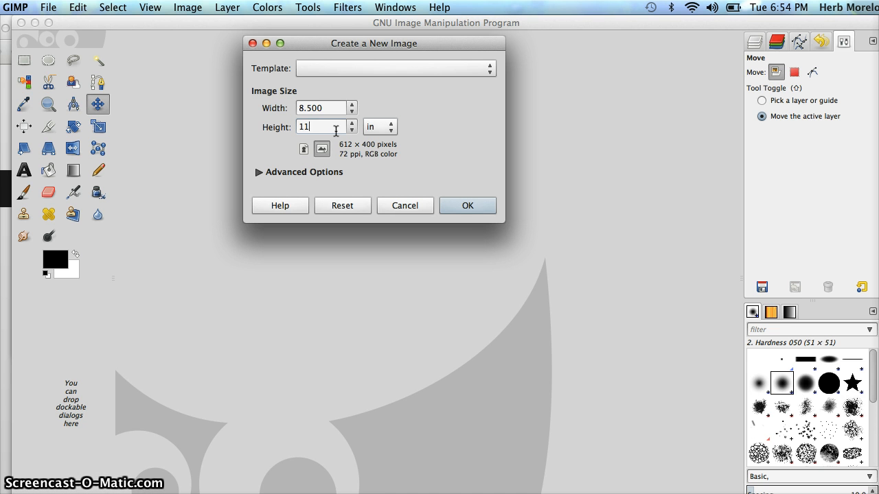
pyautogui.press('Tab')
pyautogui.click(467, 204)
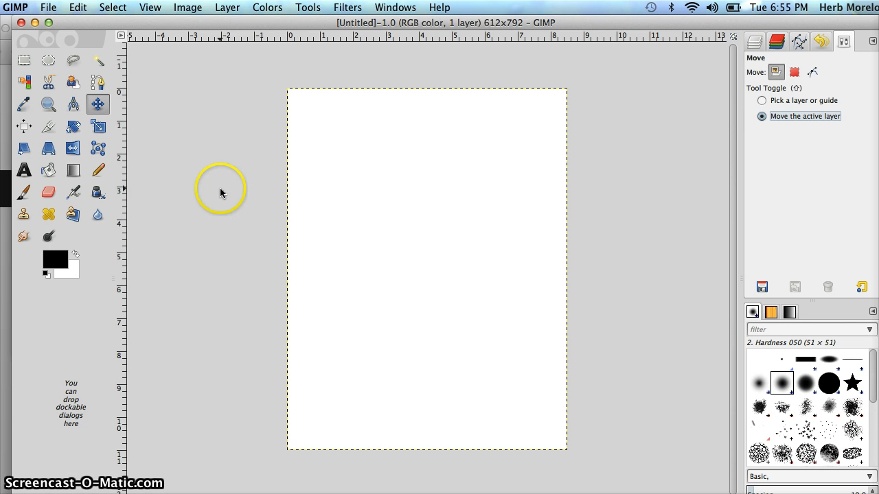
# Step: Zoom in and back out on the new page with the Zoom tool
pyautogui.click(49, 110)
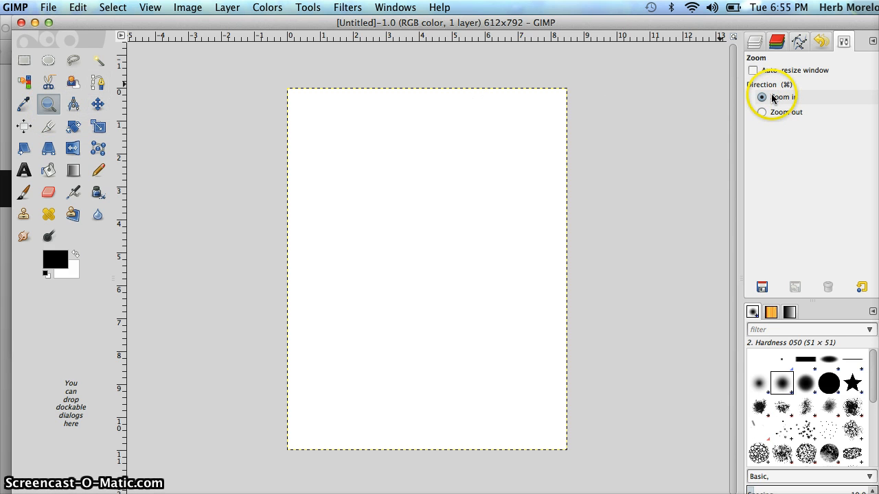
pyautogui.click(462, 208)
pyautogui.click(463, 208)
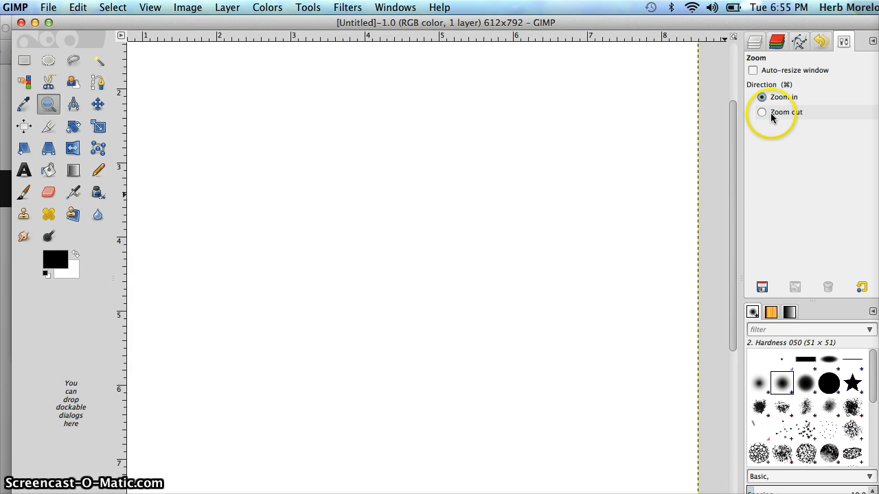
pyautogui.click(771, 113)
pyautogui.click(471, 207)
pyautogui.click(471, 207)
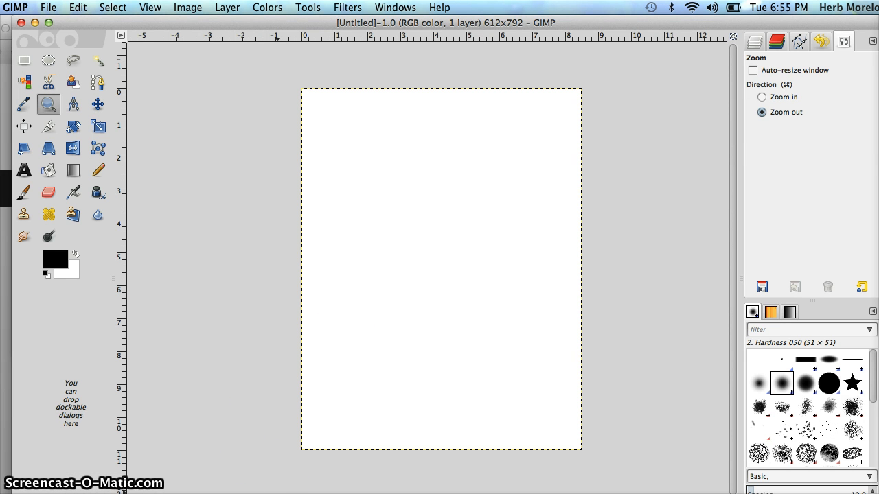
pyautogui.click(193, 493)
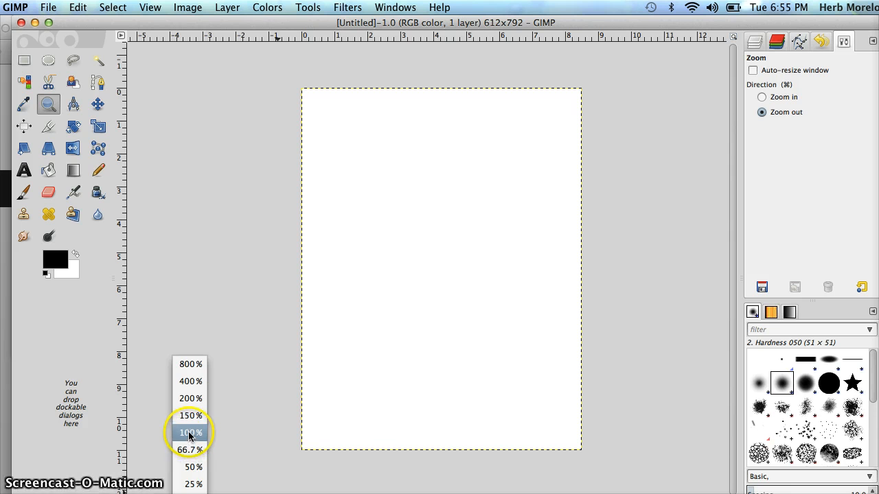
pyautogui.click(243, 384)
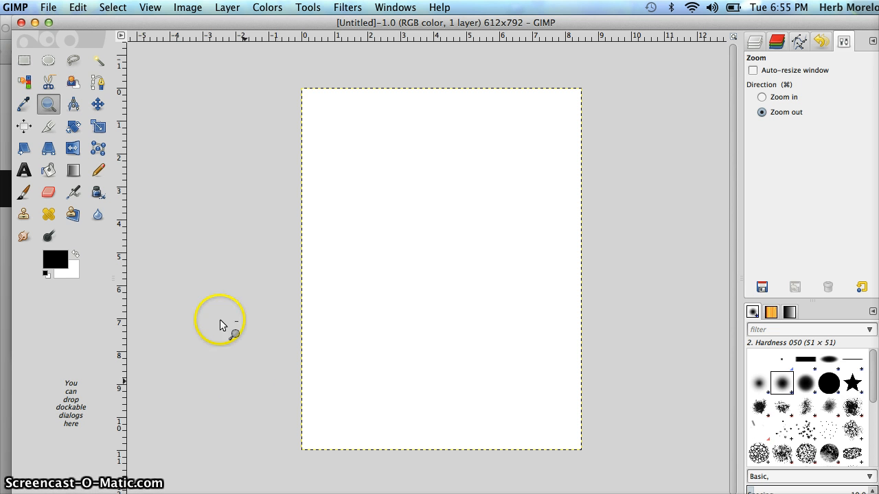
# Step: Activate the Text tool and choose the Silom font from the font list
pyautogui.click(24, 172)
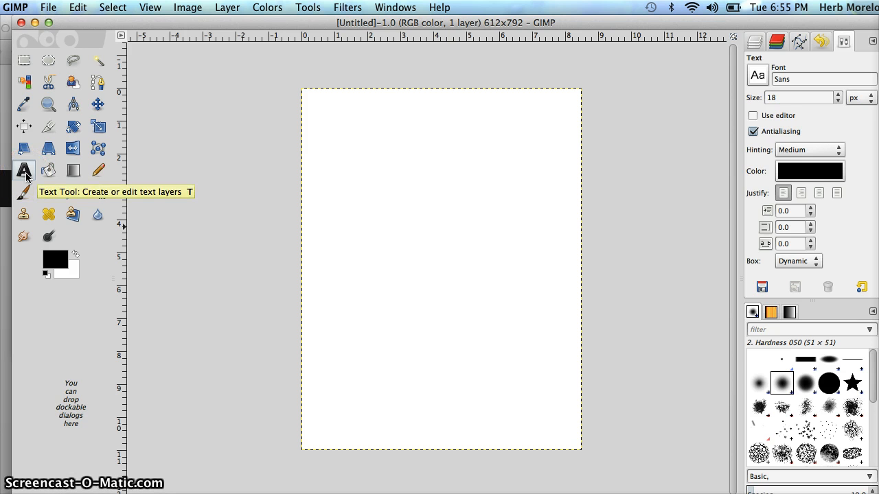
pyautogui.click(761, 81)
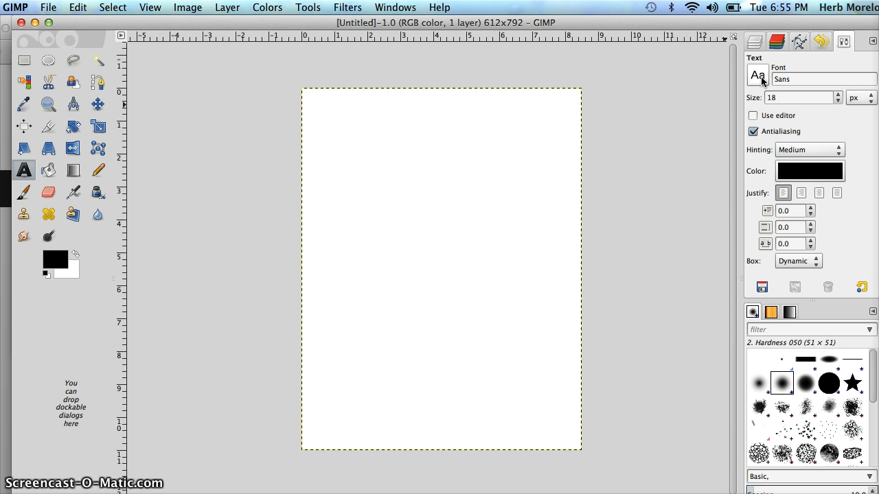
pyautogui.click(759, 76)
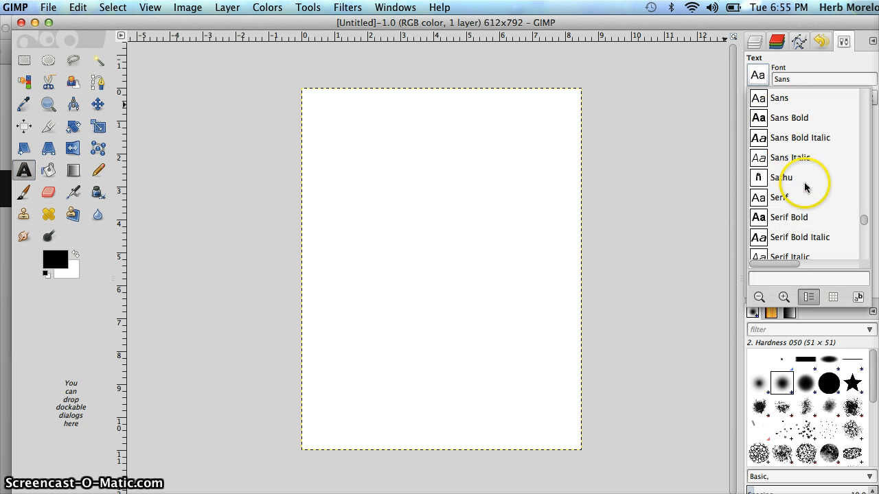
pyautogui.scroll(-1, 798, 186)
pyautogui.scroll(-10, 799, 185)
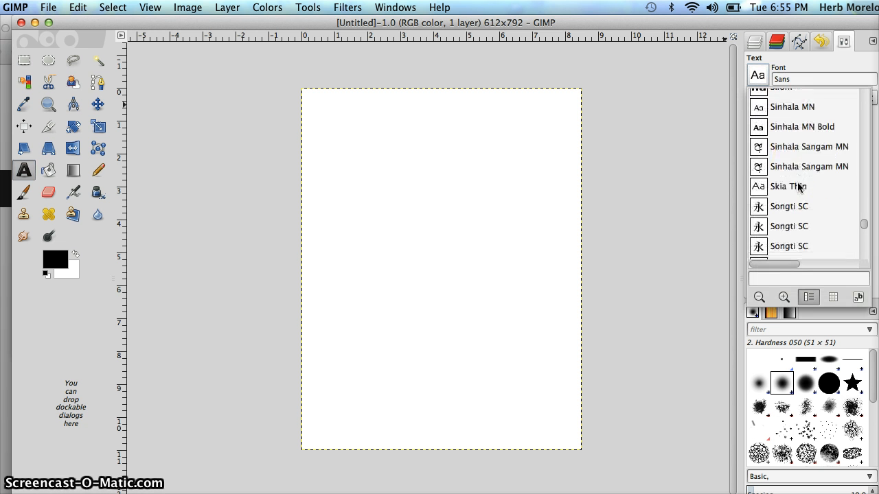
pyautogui.scroll(-3, 798, 185)
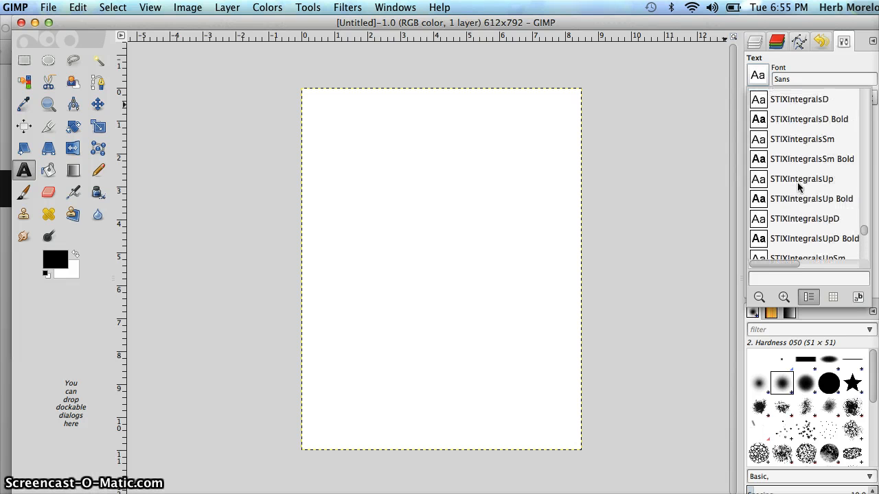
pyautogui.scroll(6, 799, 186)
pyautogui.scroll(8, 798, 186)
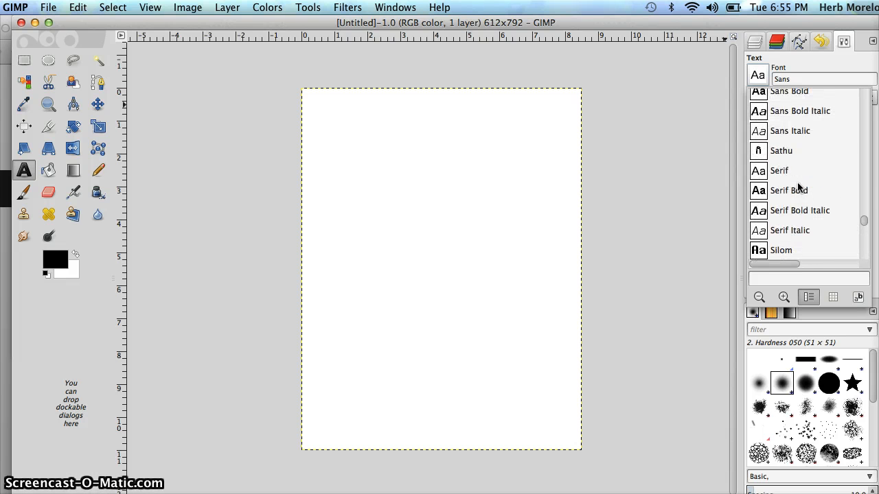
pyautogui.doubleClick(781, 252)
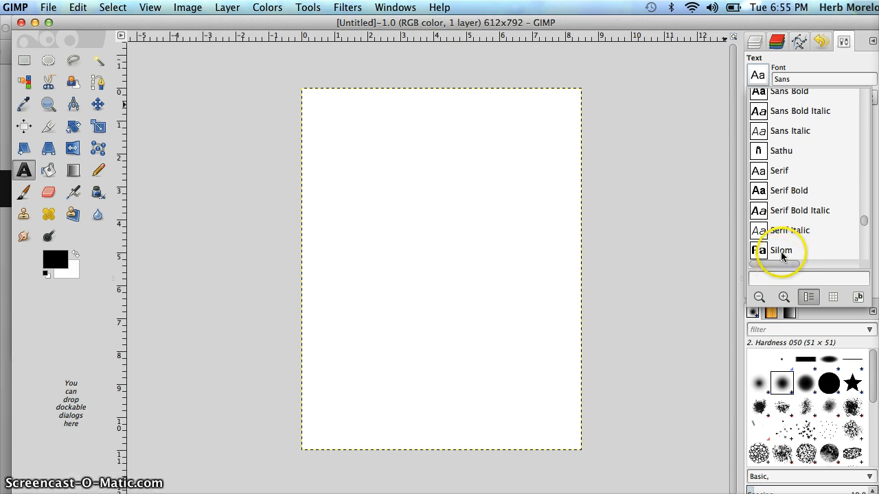
pyautogui.click(498, 292)
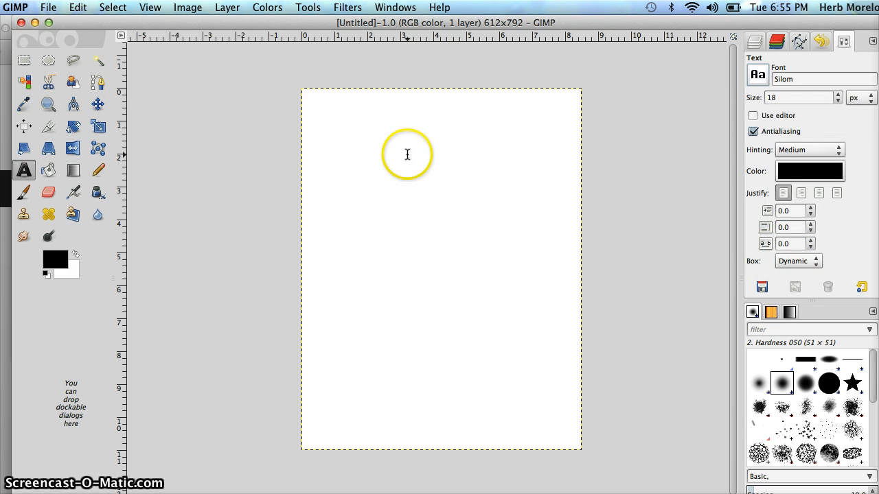
# Step: Add a text box near the top of the page reading "Thirsty?"
pyautogui.click(356, 129)
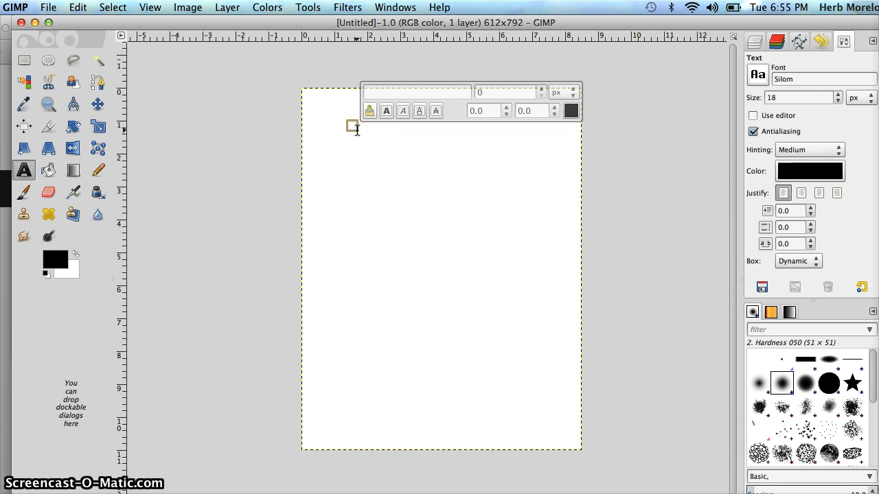
pyautogui.write('Thirsty?')
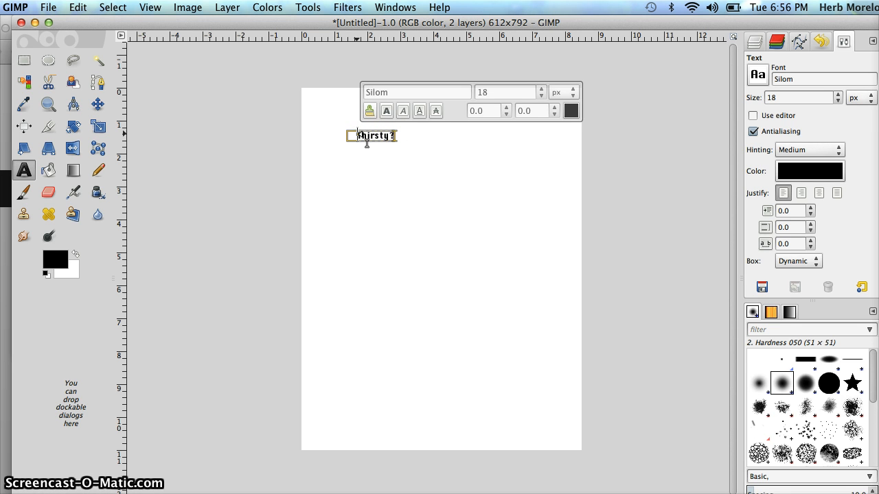
pyautogui.click(365, 136)
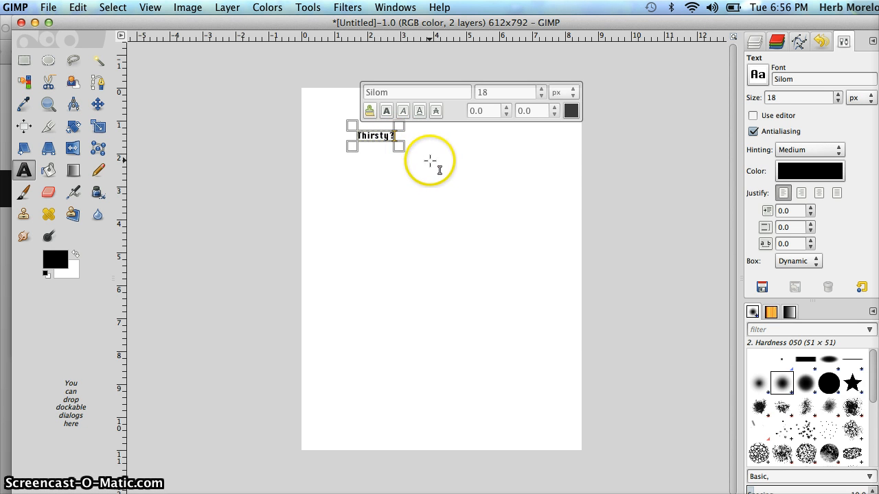
# Step: Set the text size to 96 px
pyautogui.click(791, 98)
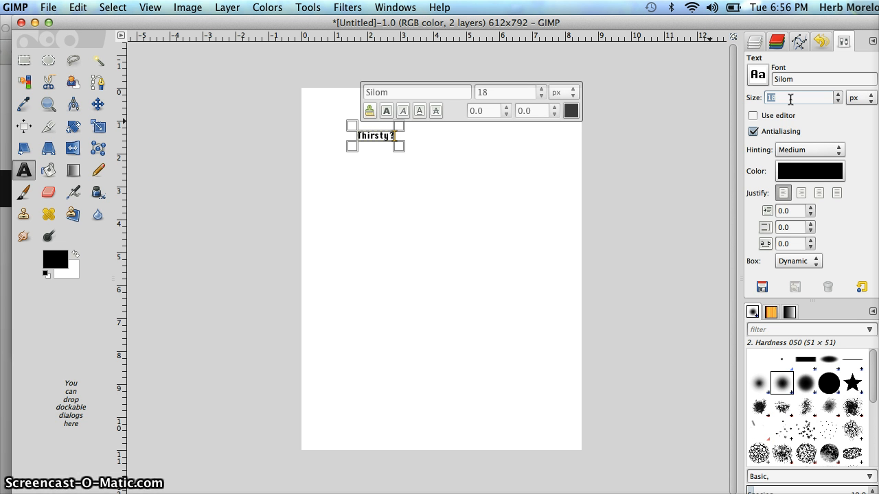
pyautogui.press('Return')
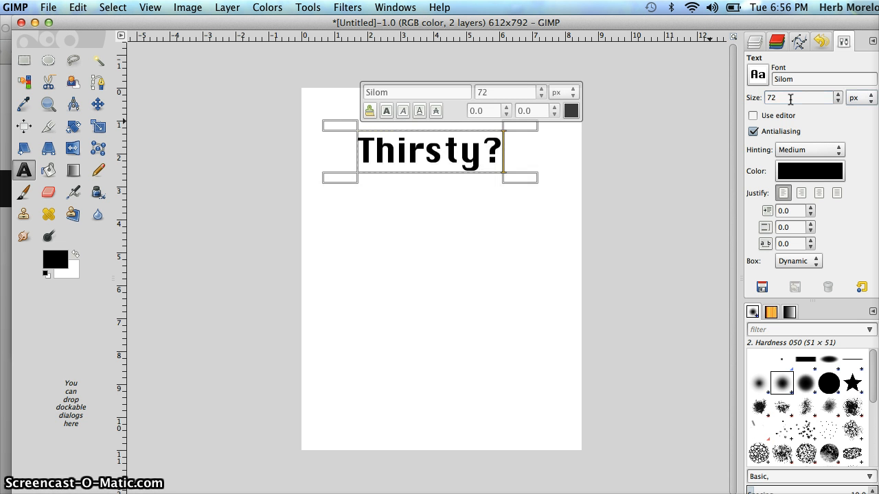
pyautogui.click(793, 100)
pyautogui.write('96')
pyautogui.press('Return')
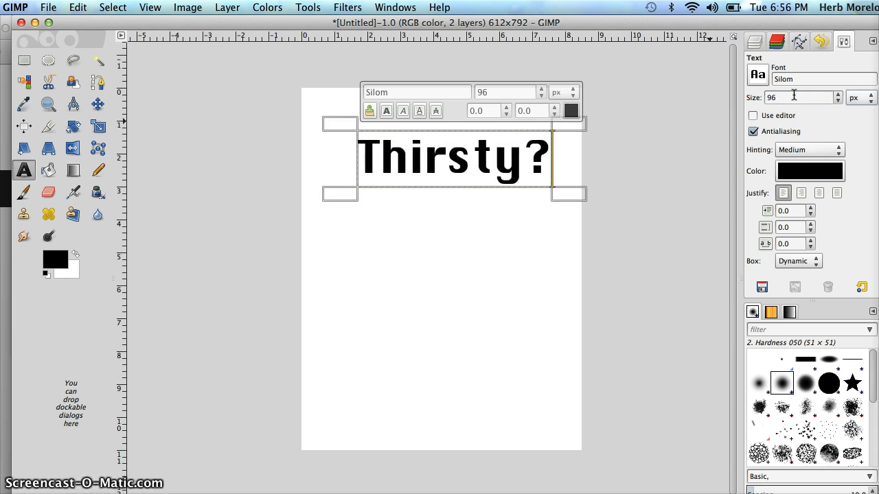
# Step: Switch between the Layers and tool options panels to examine the new text layer
pyautogui.click(557, 123)
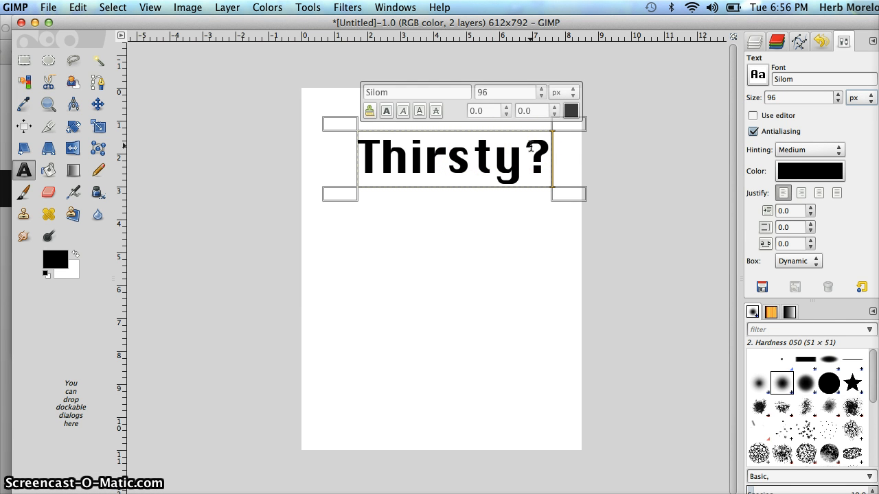
pyautogui.click(755, 42)
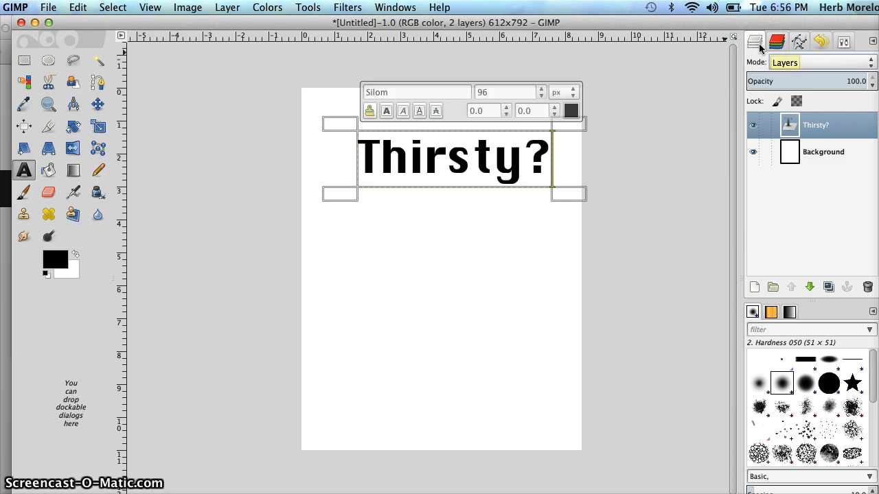
pyautogui.click(844, 43)
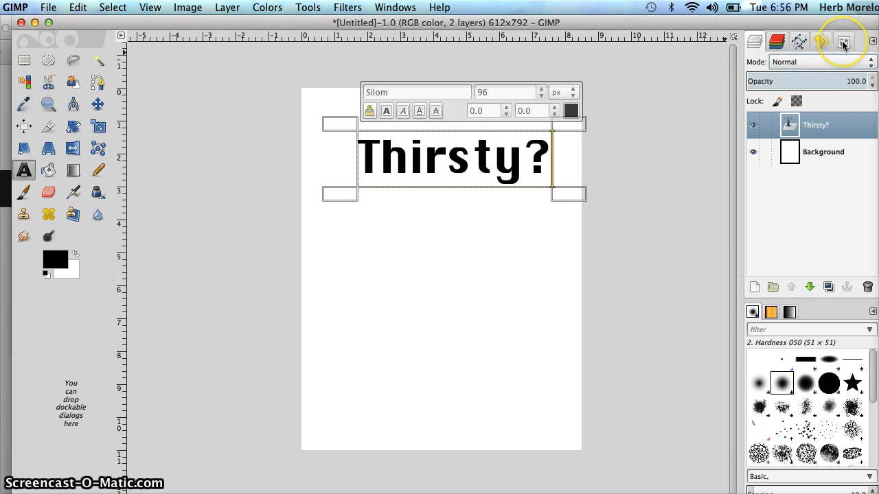
pyautogui.click(843, 43)
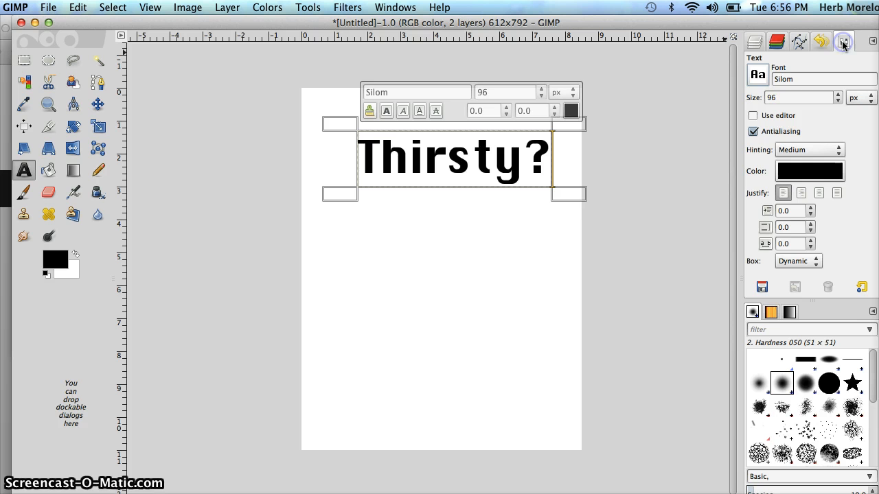
pyautogui.click(756, 44)
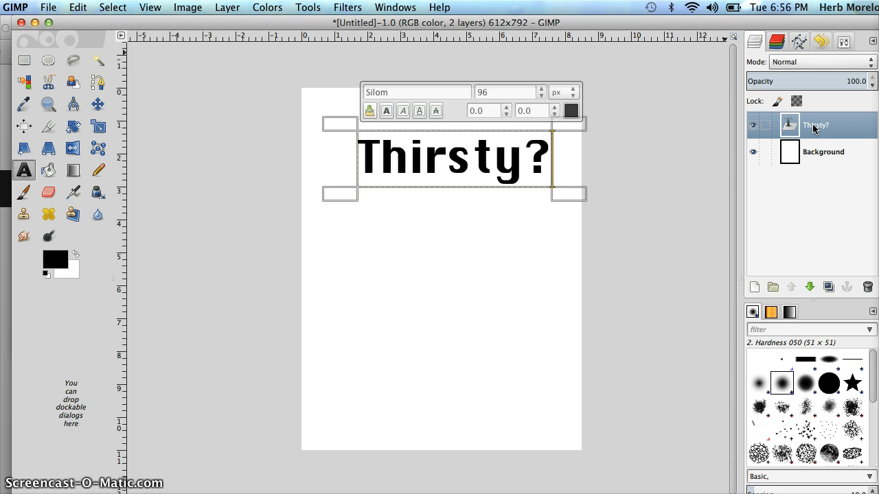
# Step: With the Move tool, shift the text layer up and slightly left on the page
pyautogui.click(95, 105)
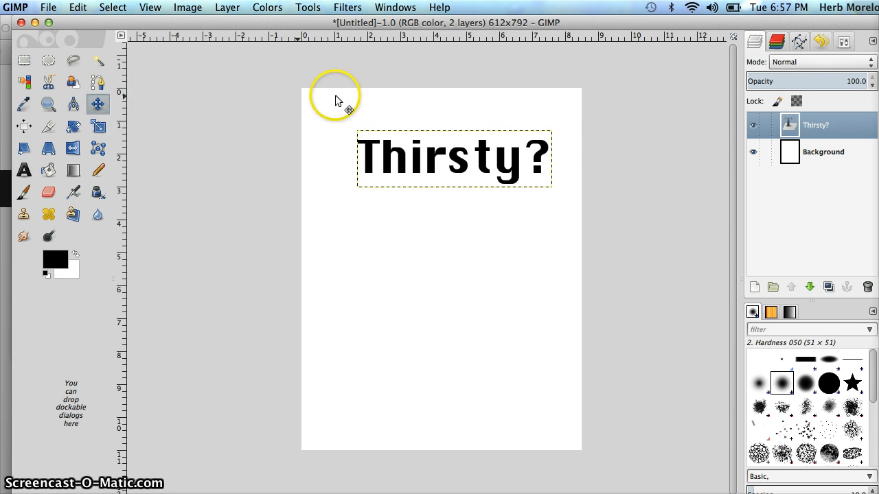
pyautogui.click(844, 42)
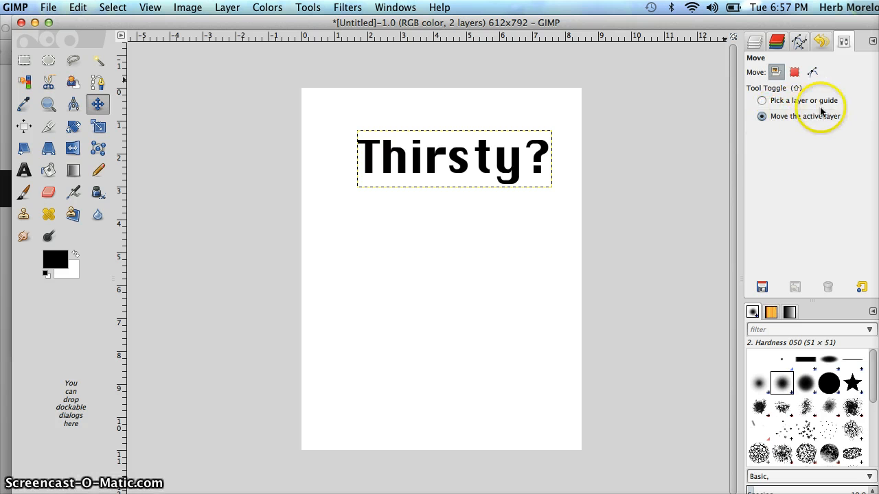
pyautogui.click(755, 42)
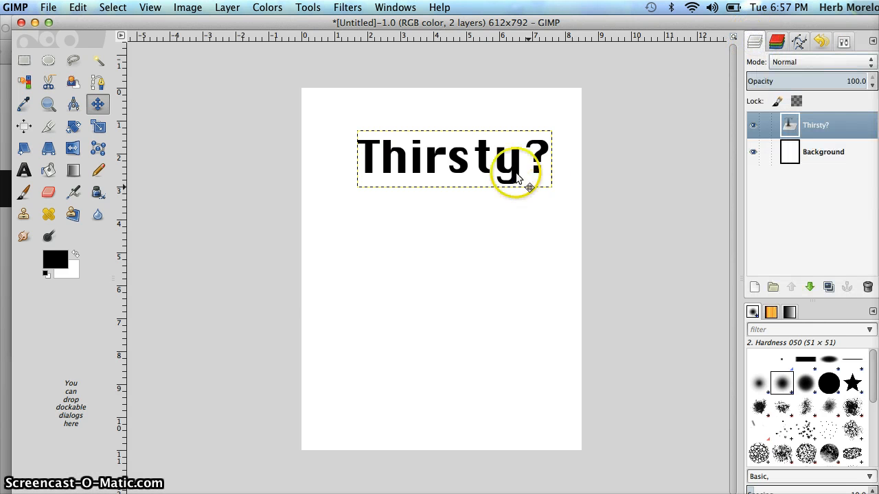
pyautogui.moveTo(467, 165); pyautogui.dragTo(457, 141)
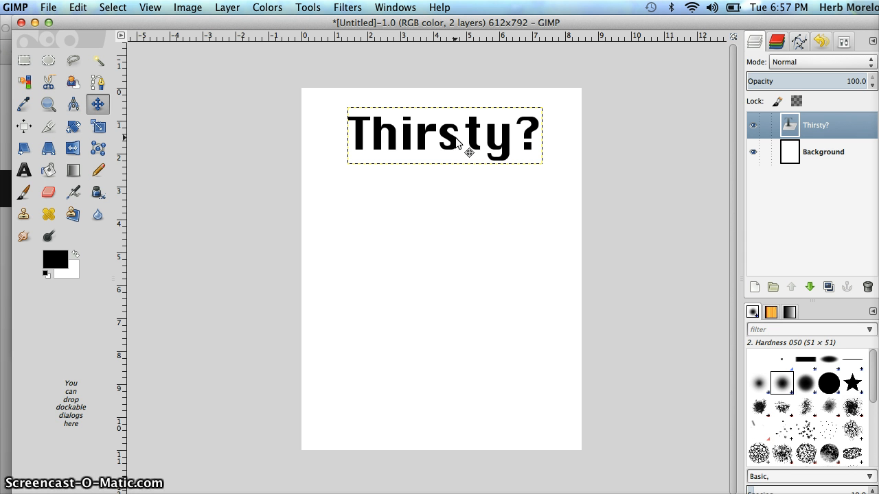
# Step: Recolor the "Thirsty?" text to the blue swatch 2882c1 through the Text tool's color setting
pyautogui.click(364, 127)
pyautogui.click(24, 170)
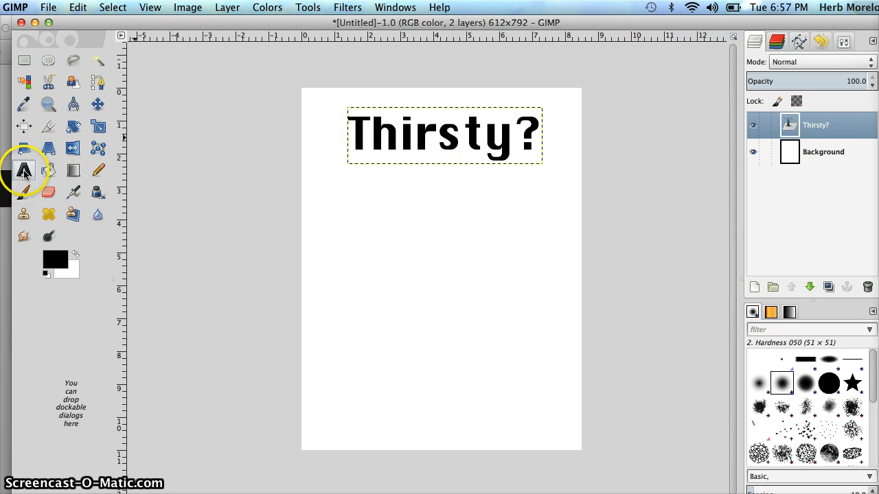
pyautogui.doubleClick(428, 129)
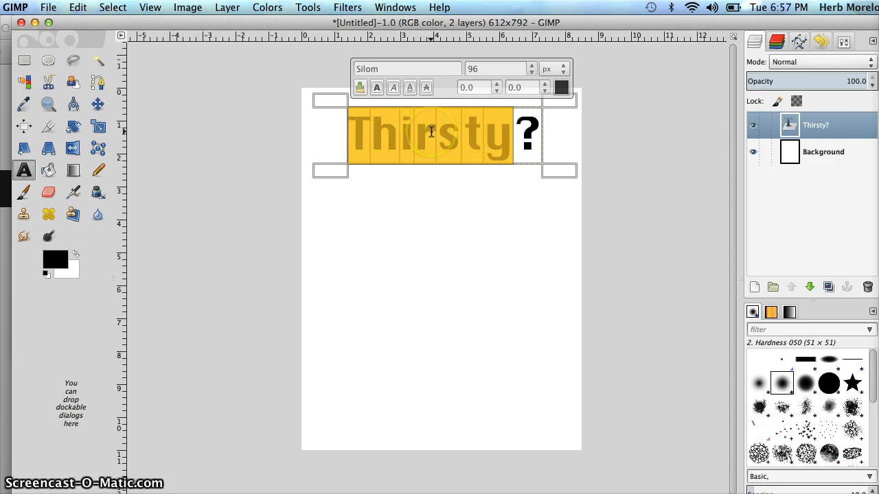
pyautogui.click(24, 173)
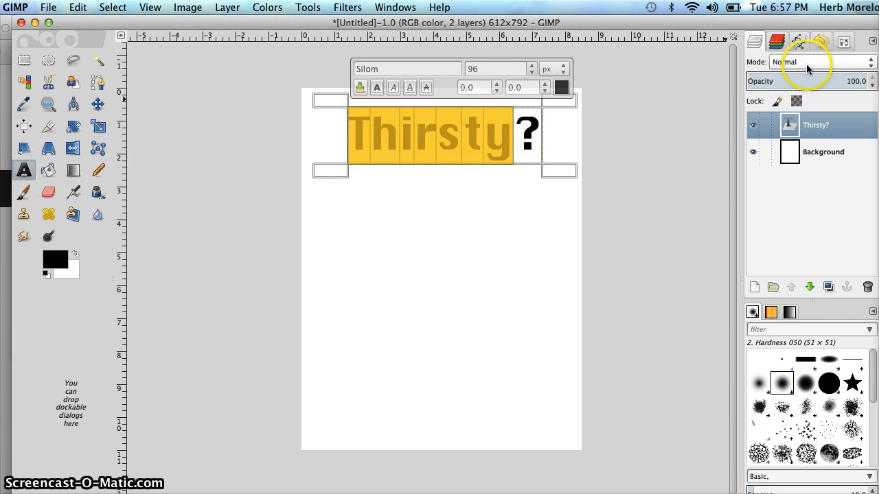
pyautogui.click(851, 43)
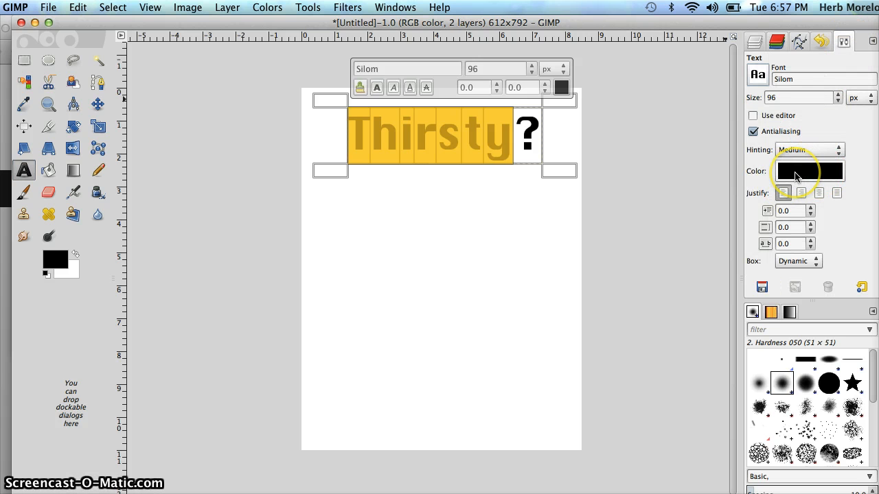
pyautogui.click(795, 177)
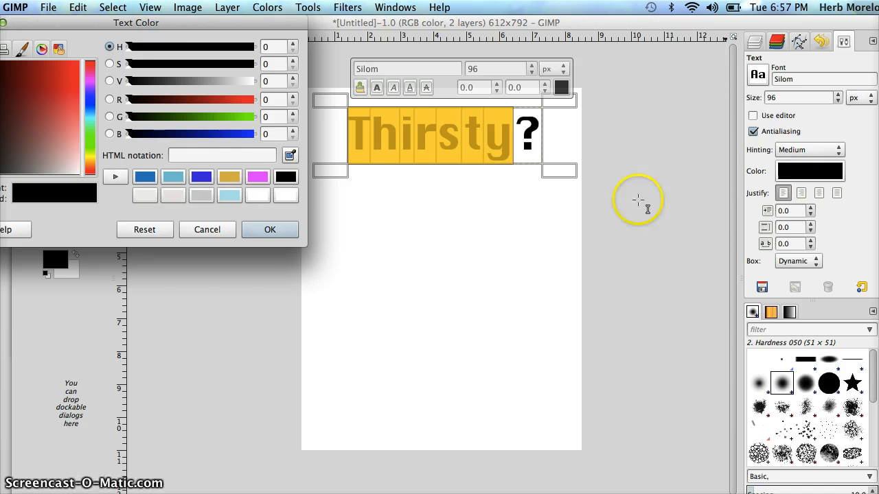
pyautogui.moveTo(151, 31); pyautogui.dragTo(301, 98)
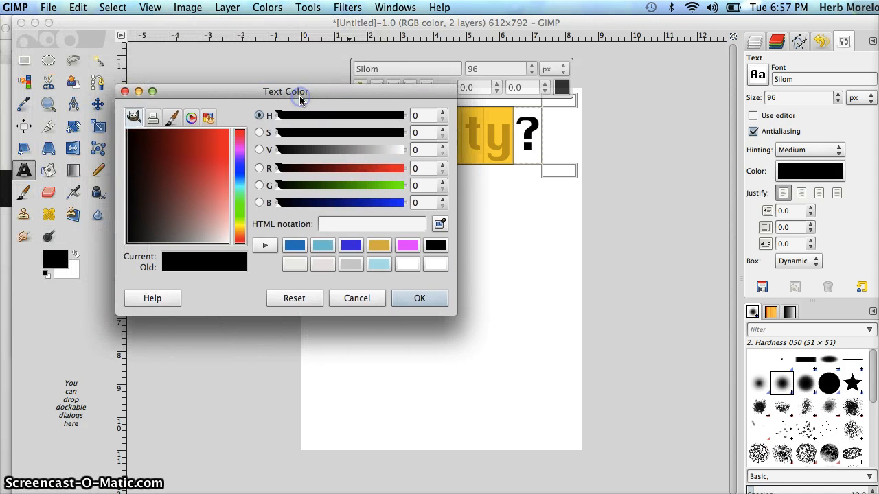
pyautogui.click(295, 247)
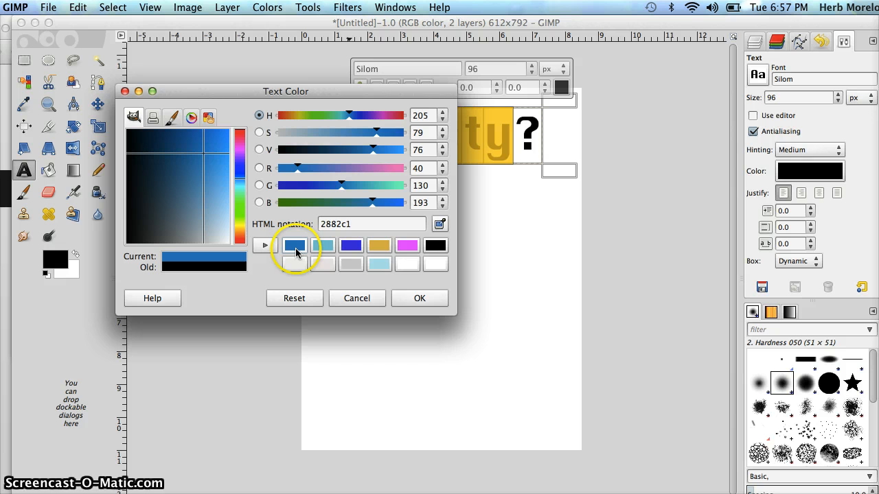
pyautogui.click(414, 298)
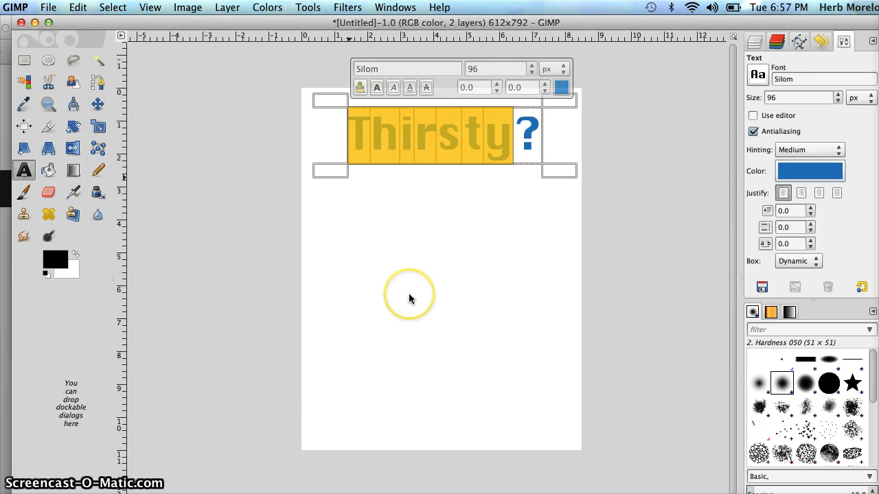
pyautogui.click(549, 223)
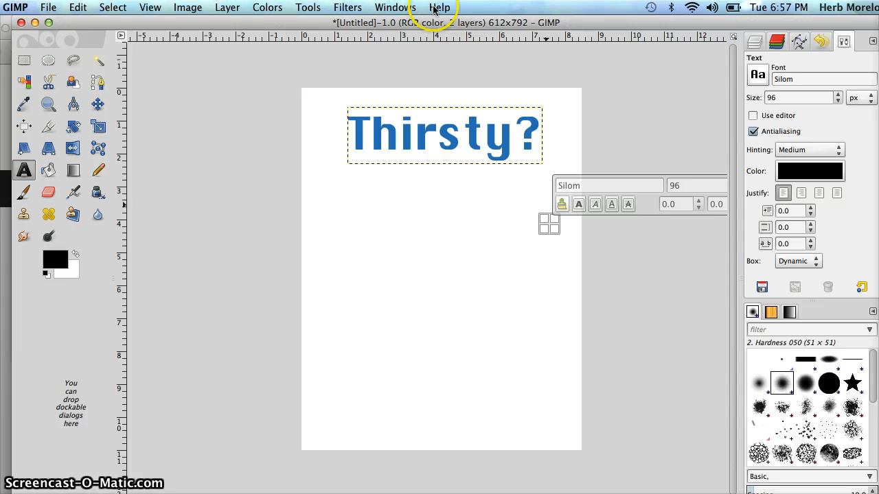
# Step: Browse the Filters menu's Alpha to Logo submenu
pyautogui.click(348, 8)
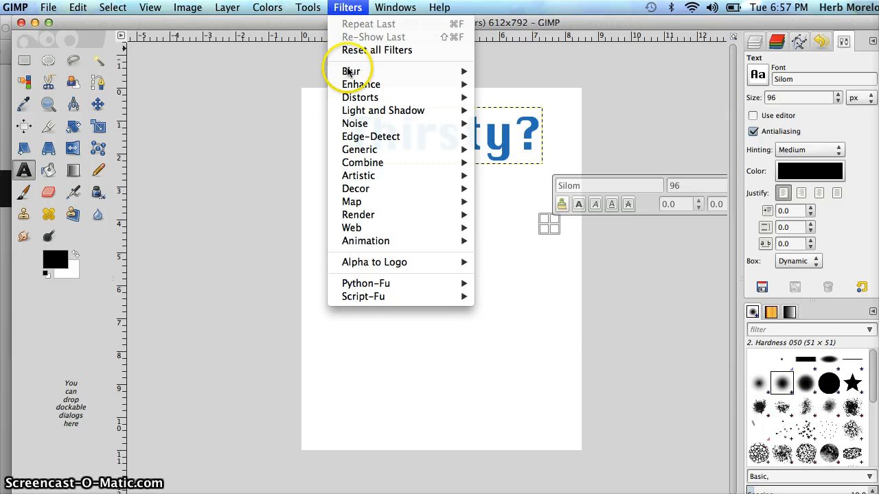
pyautogui.moveTo(368, 265)
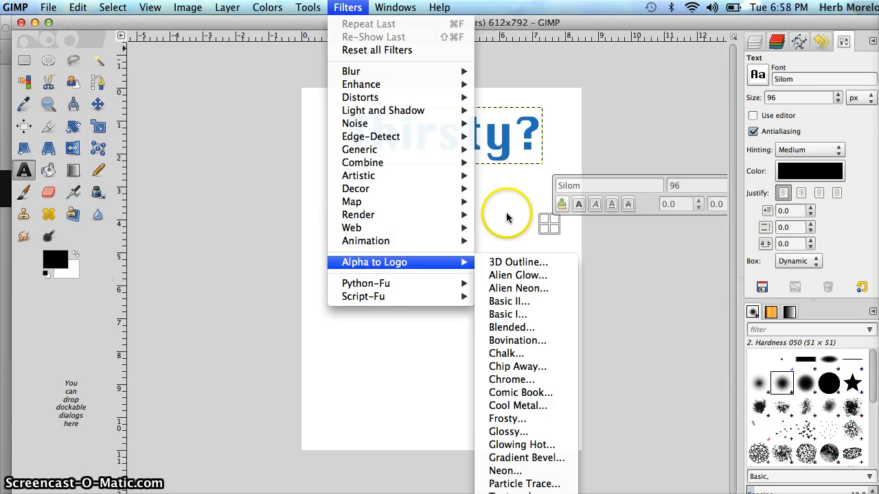
pyautogui.click(757, 46)
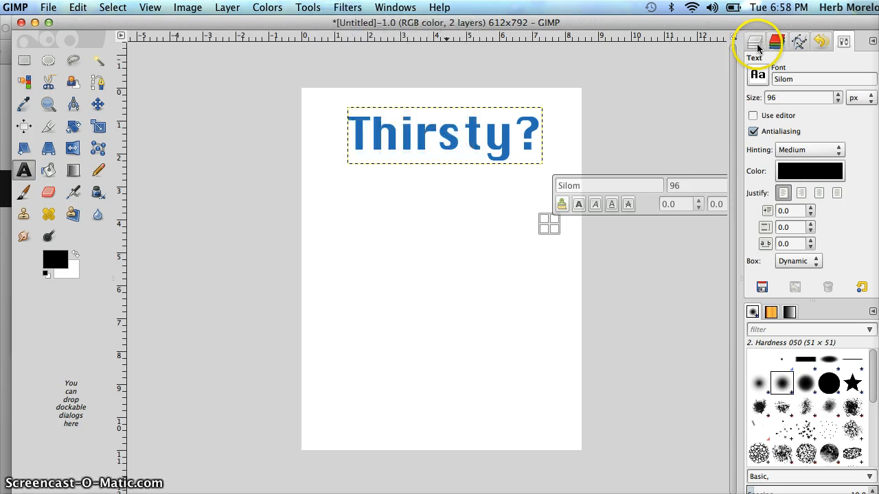
# Step: Add a new transparent layer named Thirsty to the image
pyautogui.click(757, 47)
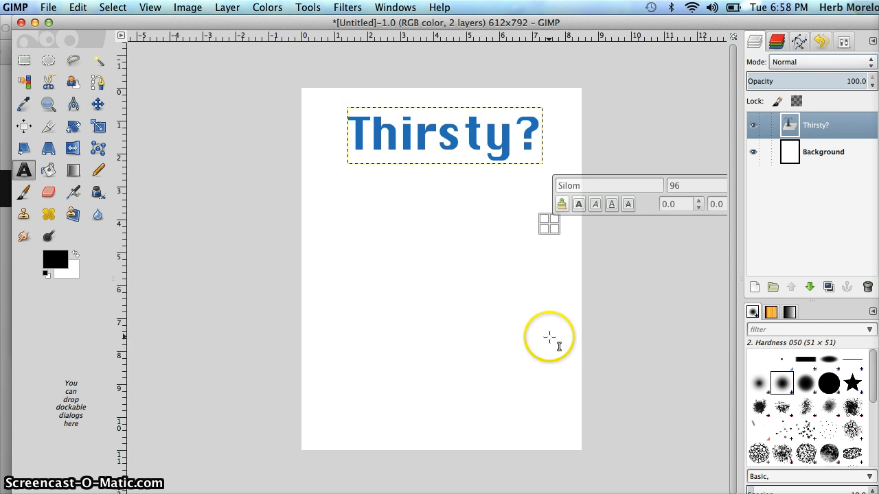
pyautogui.click(753, 288)
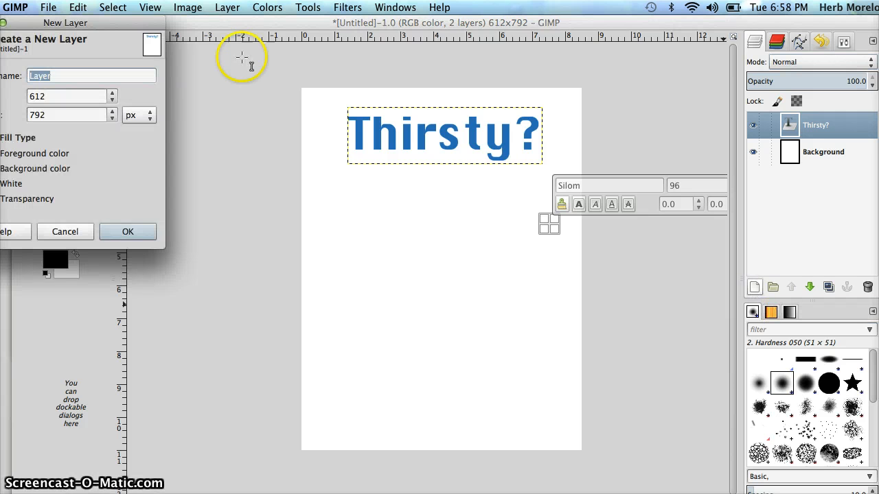
pyautogui.moveTo(104, 27); pyautogui.dragTo(354, 91)
pyautogui.click(351, 146)
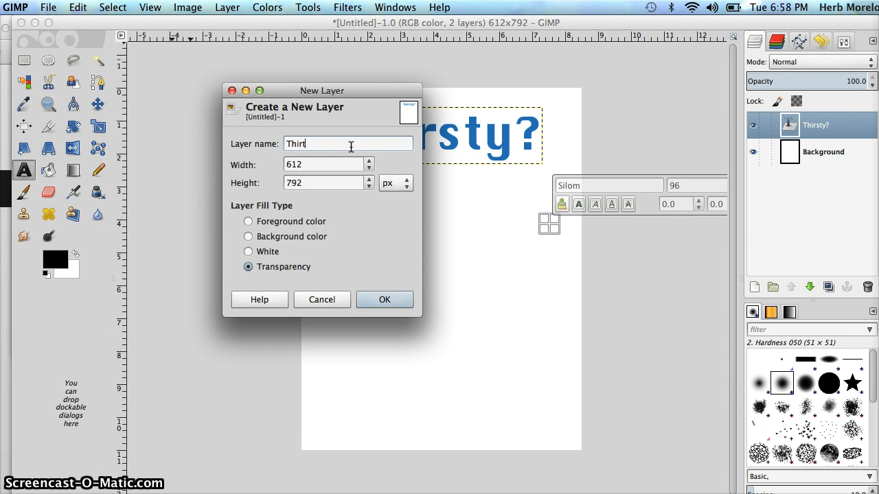
pyautogui.write('Thirsty')
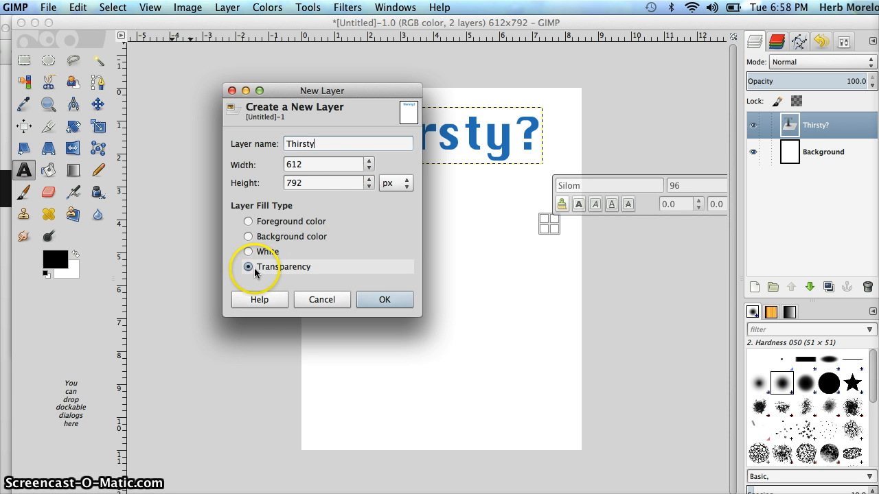
pyautogui.click(383, 300)
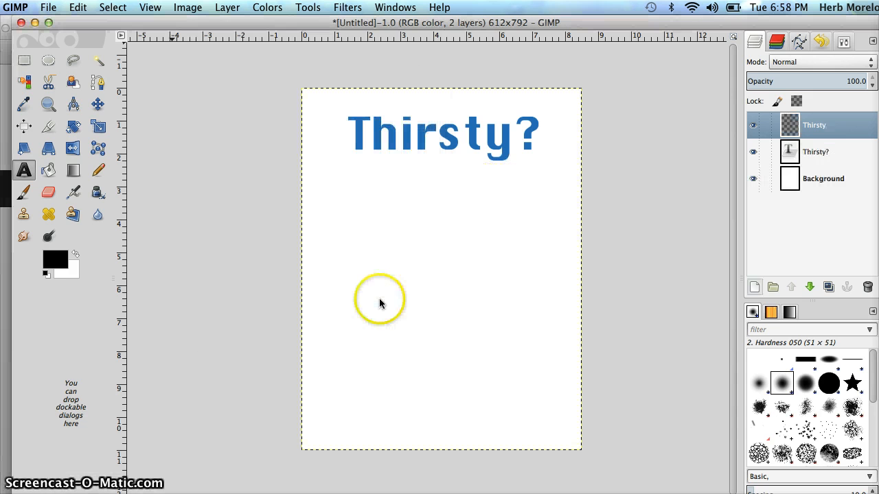
# Step: Raise the "Thirsty?" text layer above the new Thirsty layer and merge it down into it
pyautogui.click(805, 155)
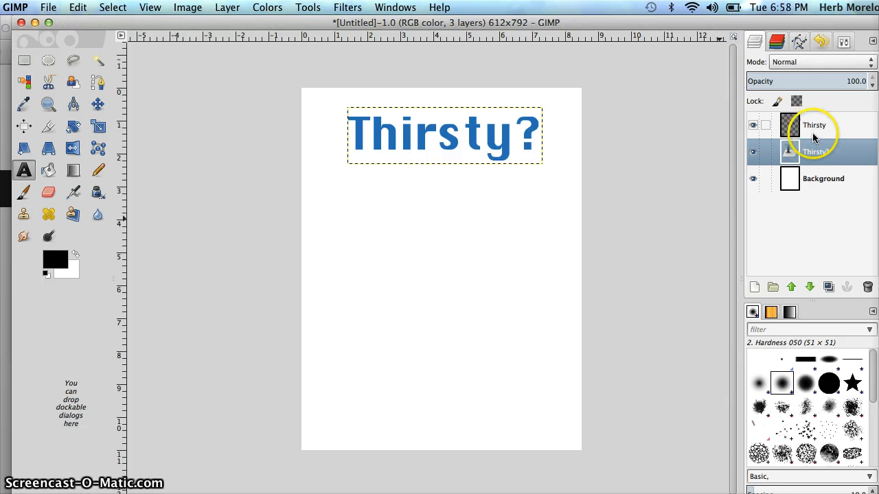
pyautogui.click(791, 287)
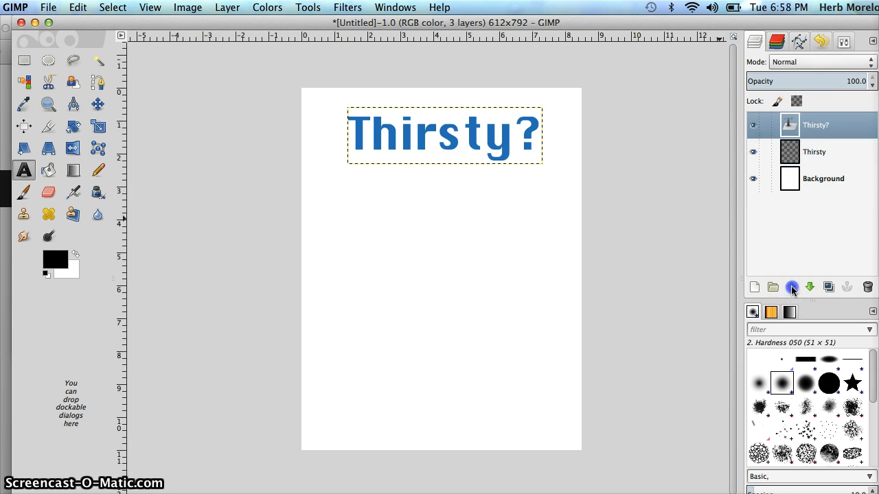
pyautogui.rightClick(807, 128)
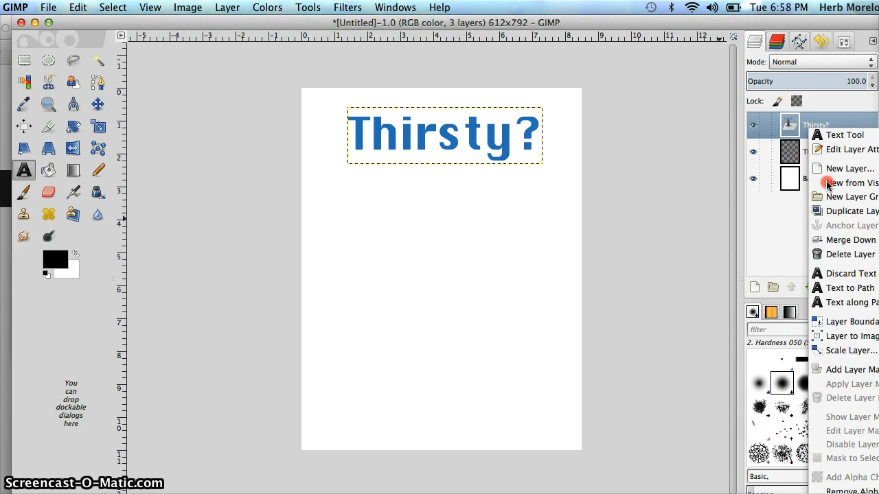
pyautogui.click(851, 240)
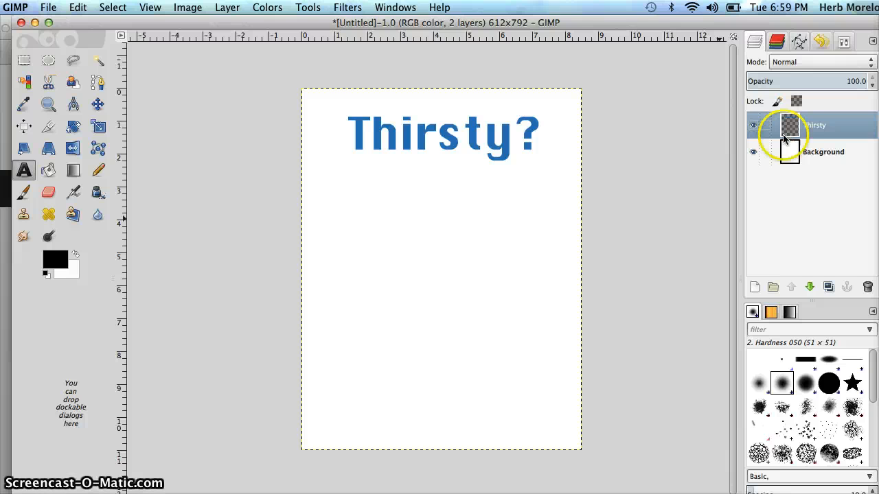
# Step: Apply the Alpha to Logo Glossy filter to the Thirsty layer with its default settings
pyautogui.click(347, 7)
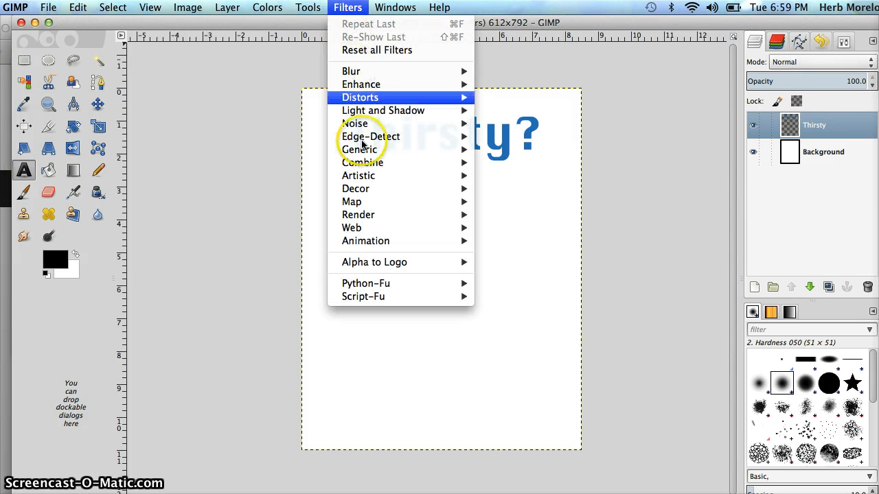
pyautogui.moveTo(363, 267)
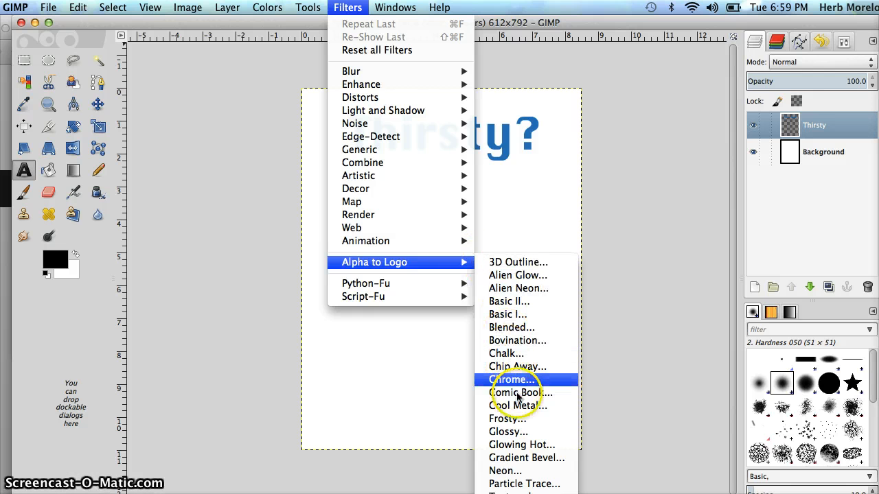
pyautogui.click(518, 437)
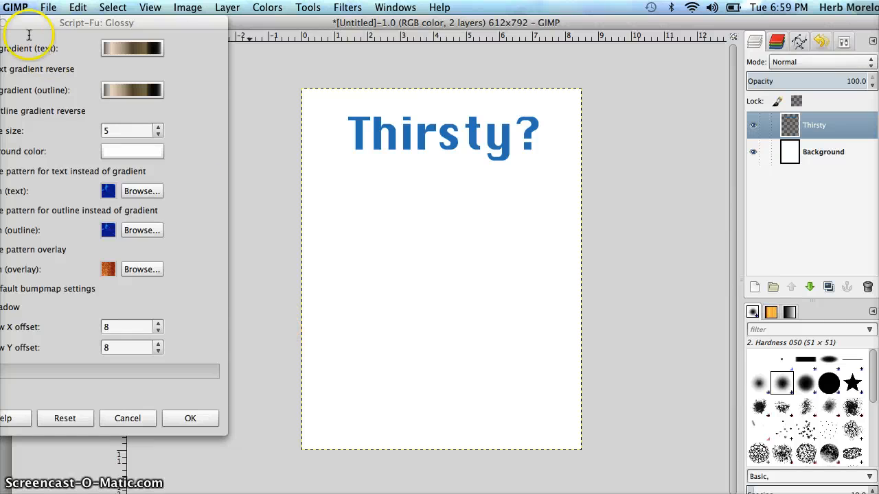
pyautogui.moveTo(30, 25); pyautogui.dragTo(135, 50)
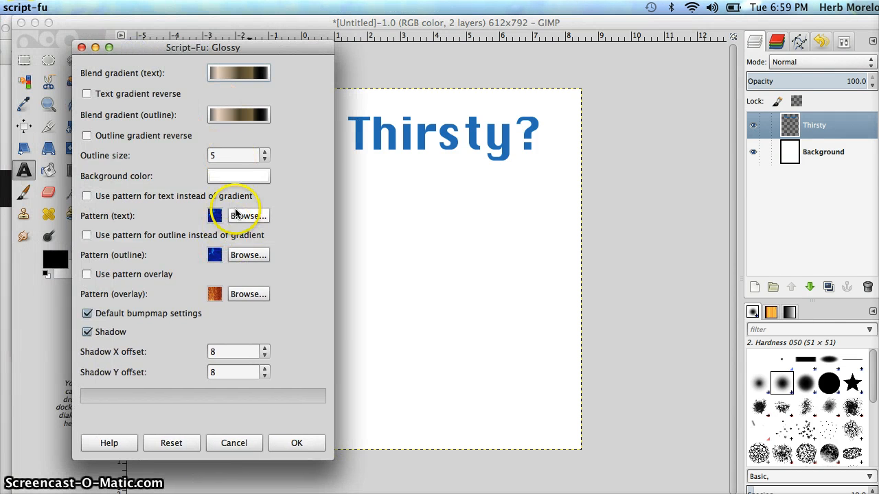
pyautogui.click(296, 443)
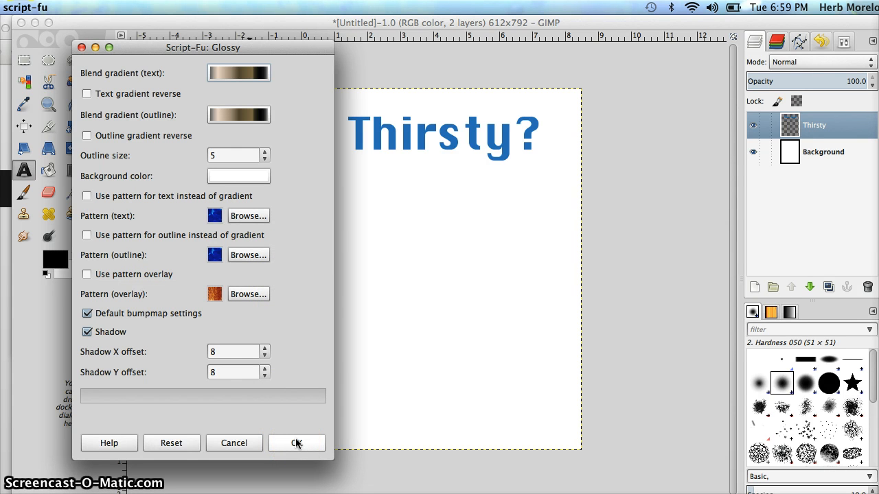
pyautogui.click(297, 443)
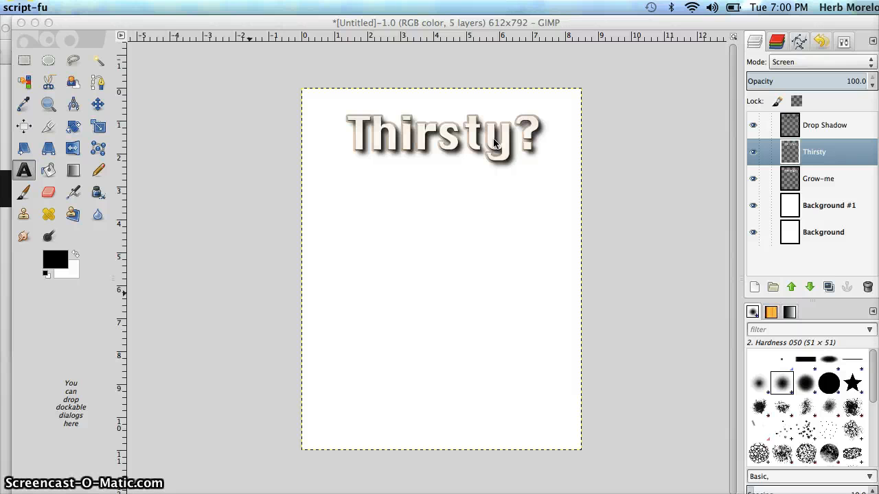
# Step: Select the Drop Shadow layer
pyautogui.click(808, 123)
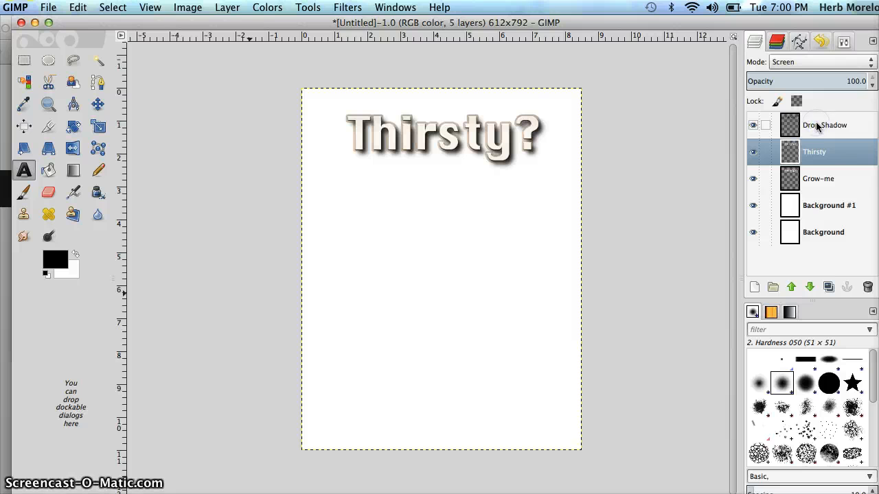
pyautogui.click(817, 126)
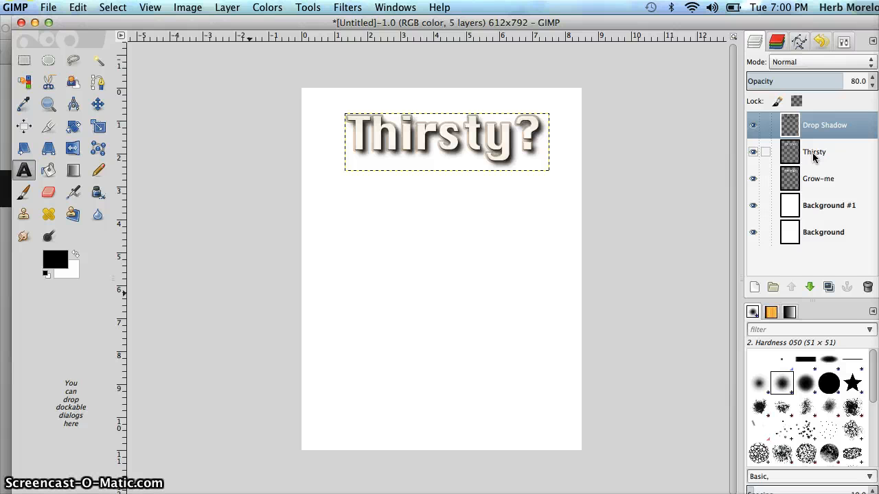
pyautogui.click(543, 255)
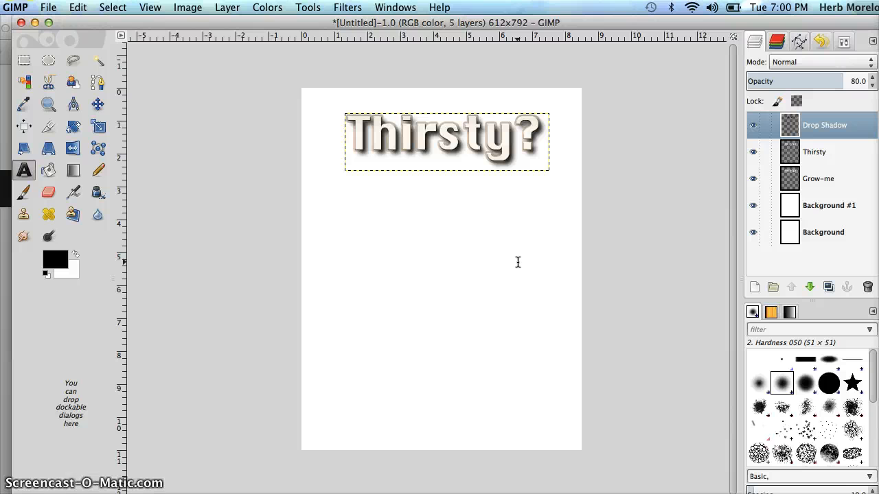
pyautogui.click(406, 291)
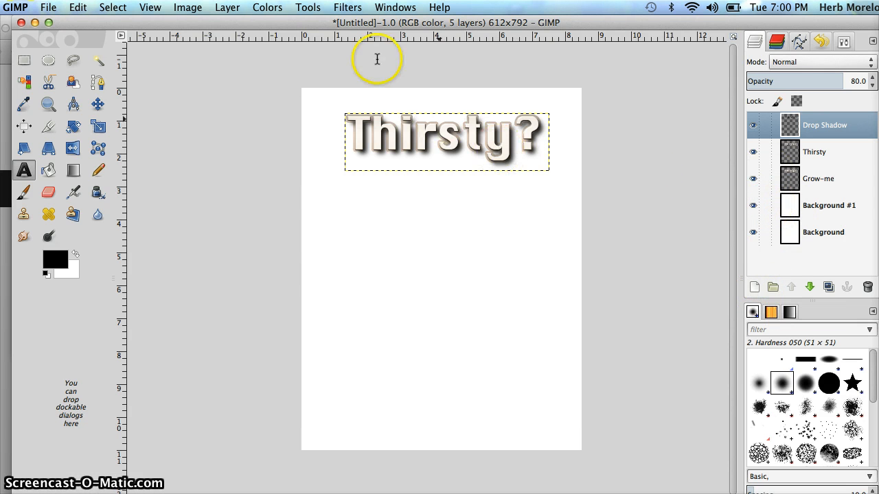
pyautogui.click(352, 7)
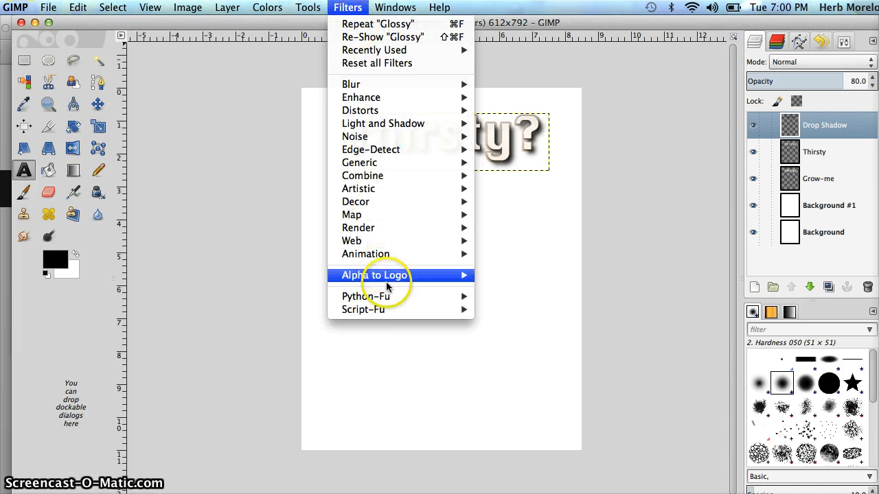
pyautogui.moveTo(388, 277)
pyautogui.click(499, 12)
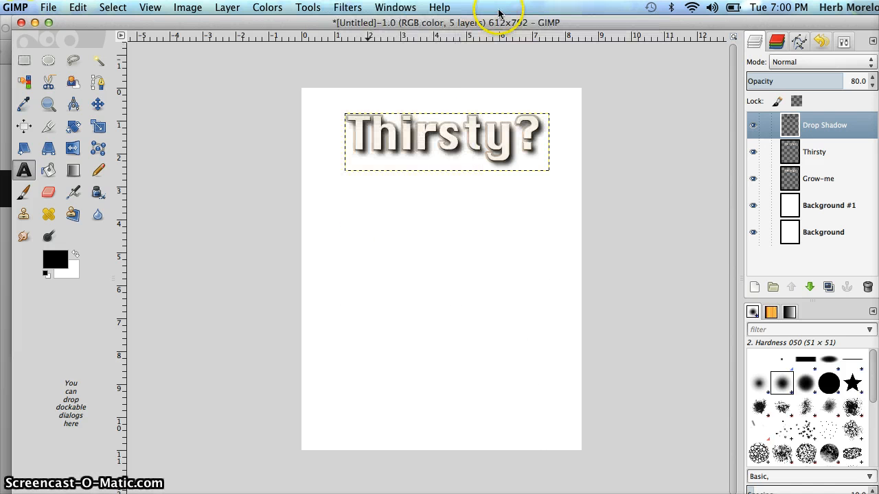
# Step: Save the image as psa_poster.xcf in the Documents folder
pyautogui.click(50, 8)
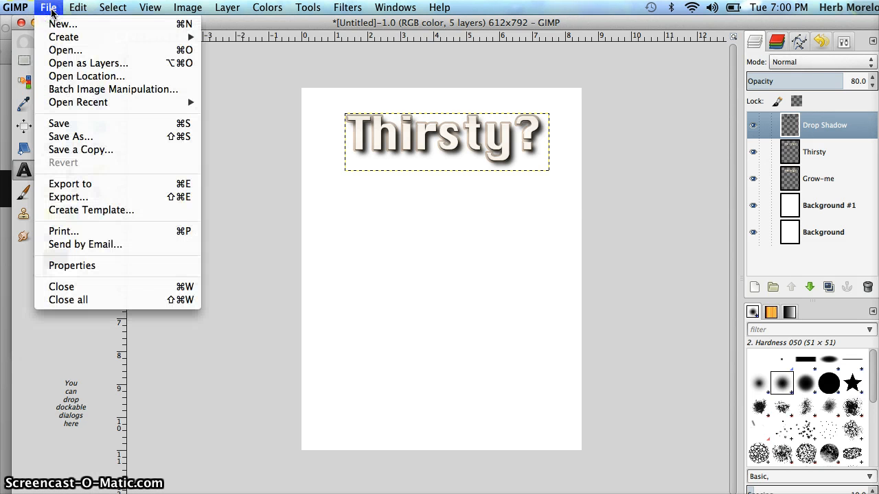
pyautogui.click(62, 125)
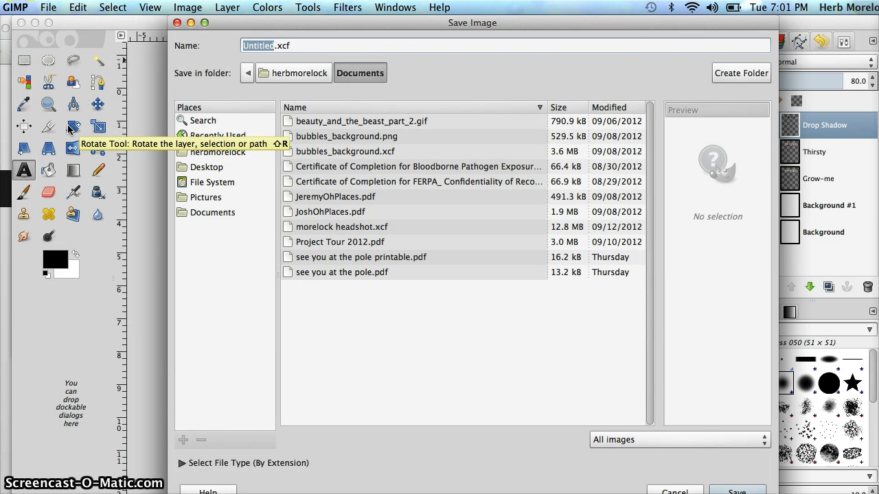
pyautogui.write('psa_')
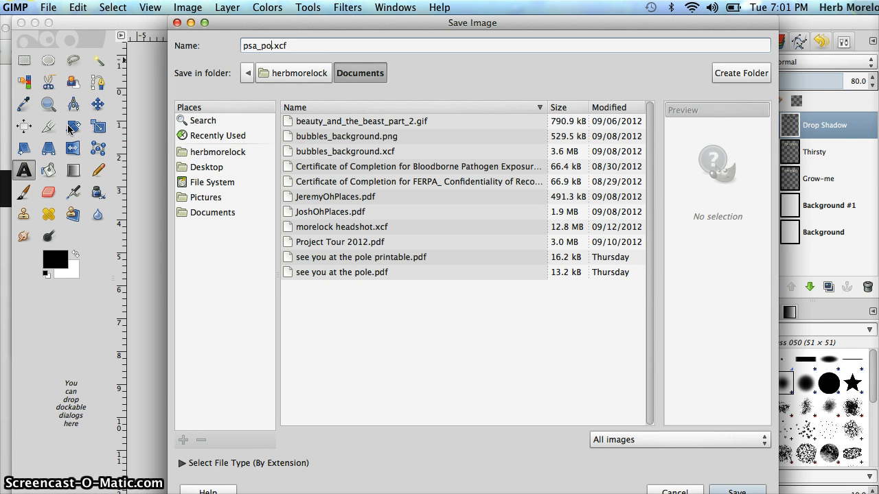
pyautogui.write('poster')
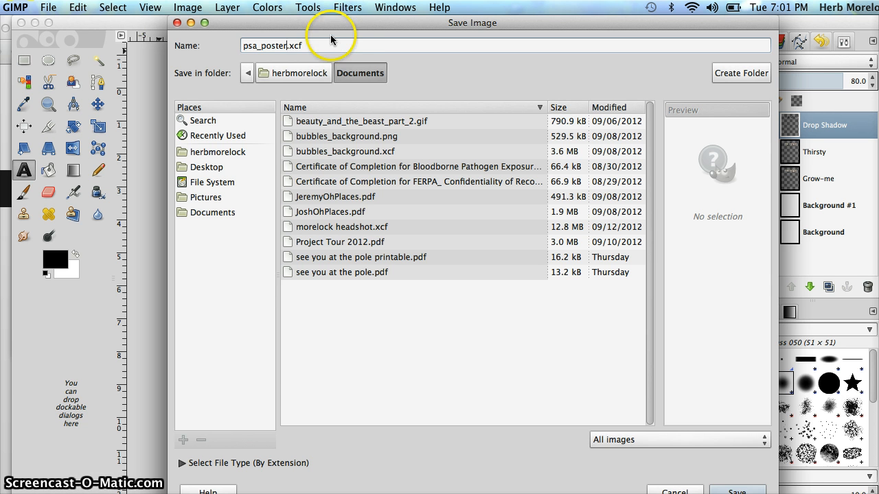
pyautogui.moveTo(349, 23); pyautogui.dragTo(311, 33)
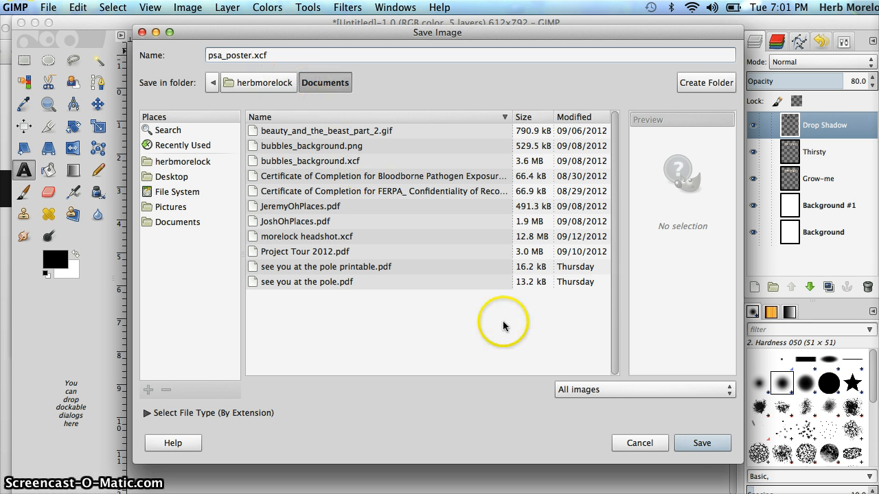
pyautogui.click(686, 443)
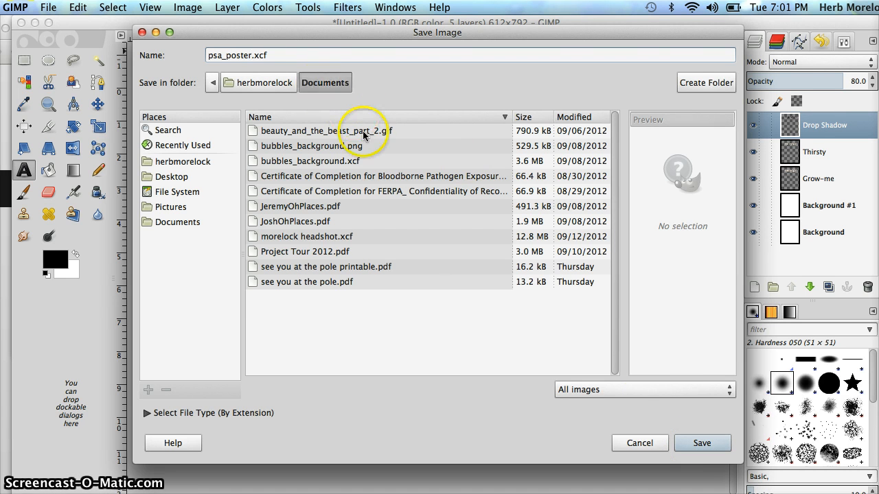
pyautogui.click(694, 443)
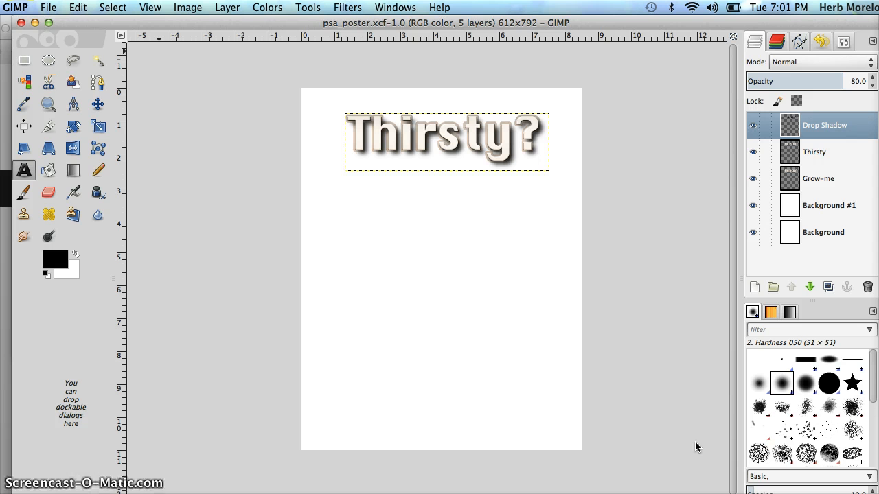
pyautogui.click(686, 414)
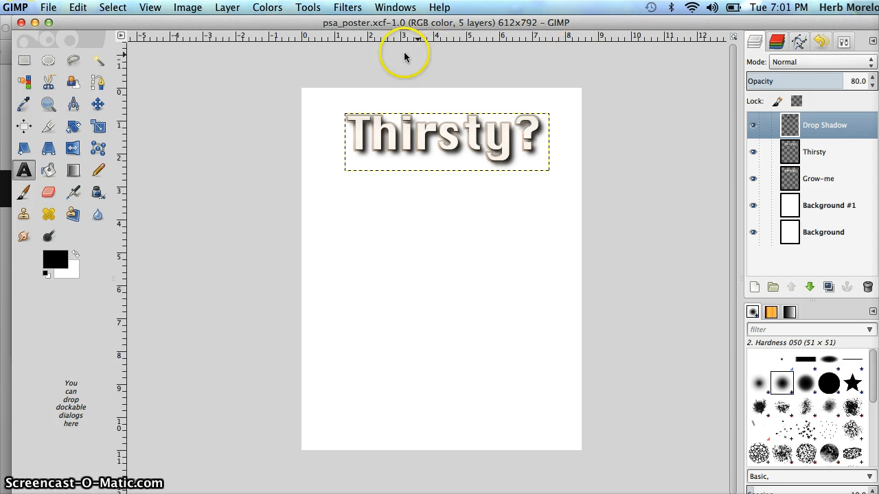